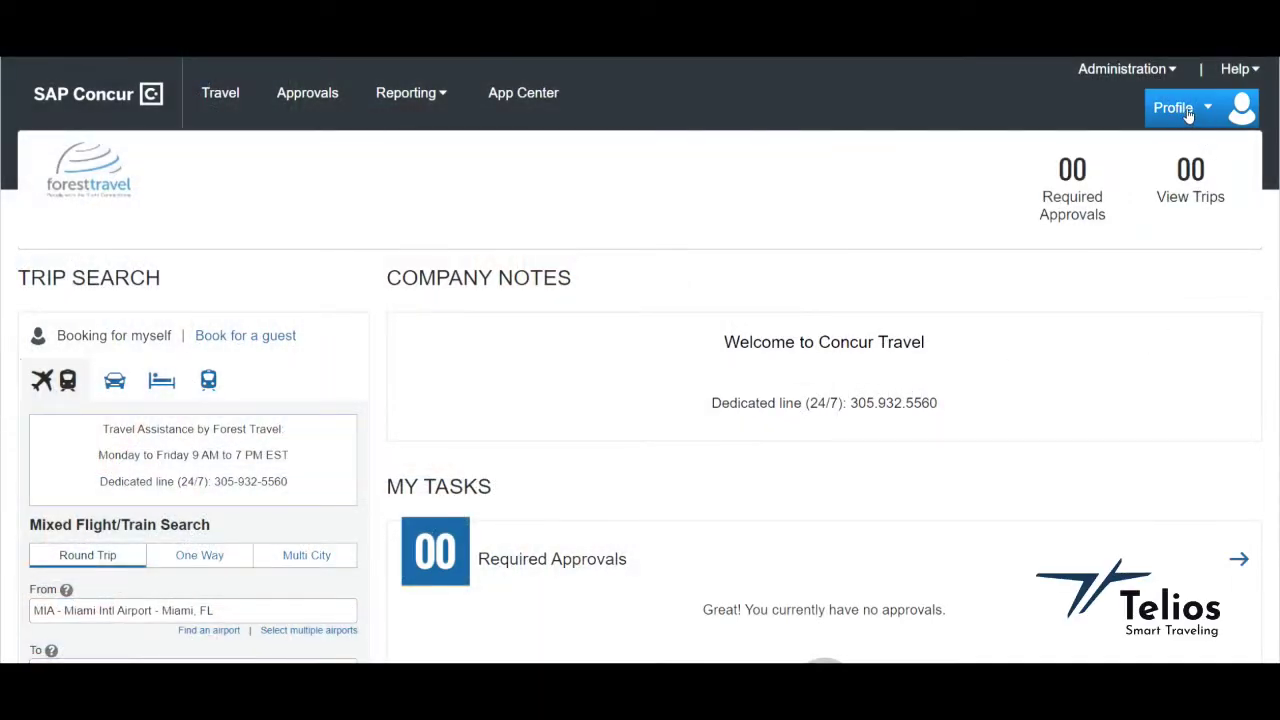
# Go to Profile Settings from the Profile menu at the top right
pyautogui.click(1188, 111)
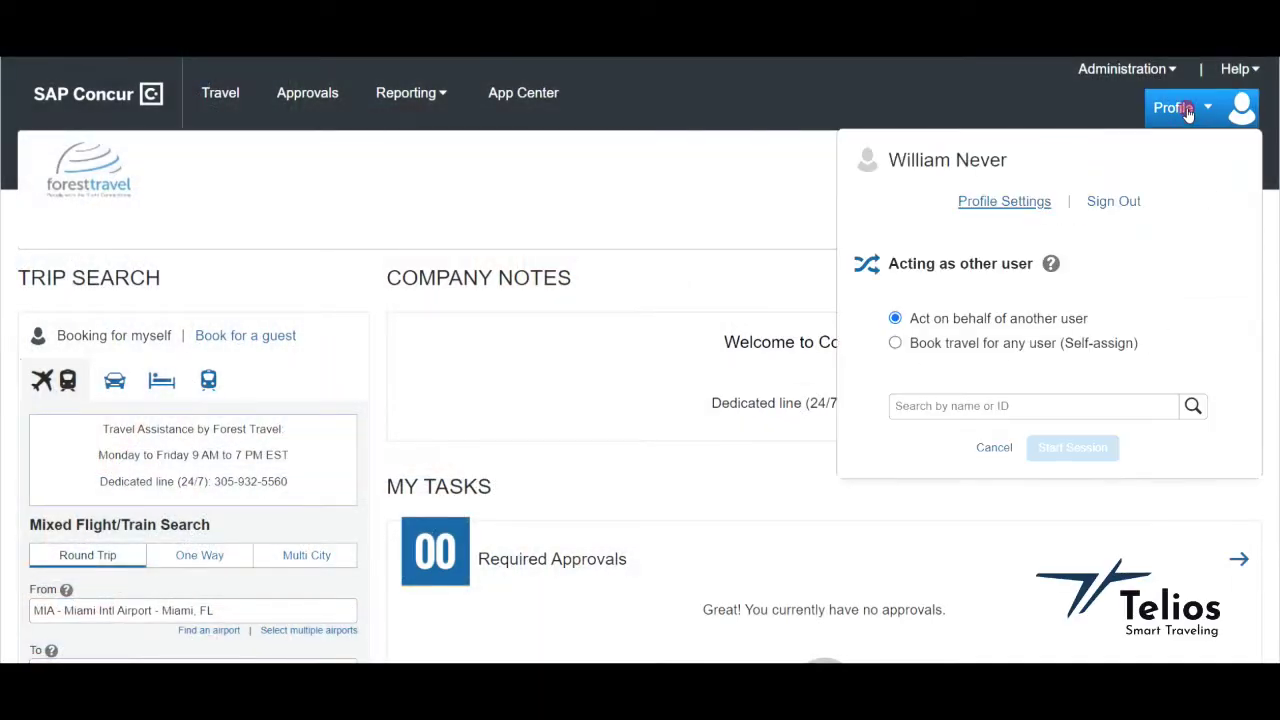
pyautogui.click(1028, 208)
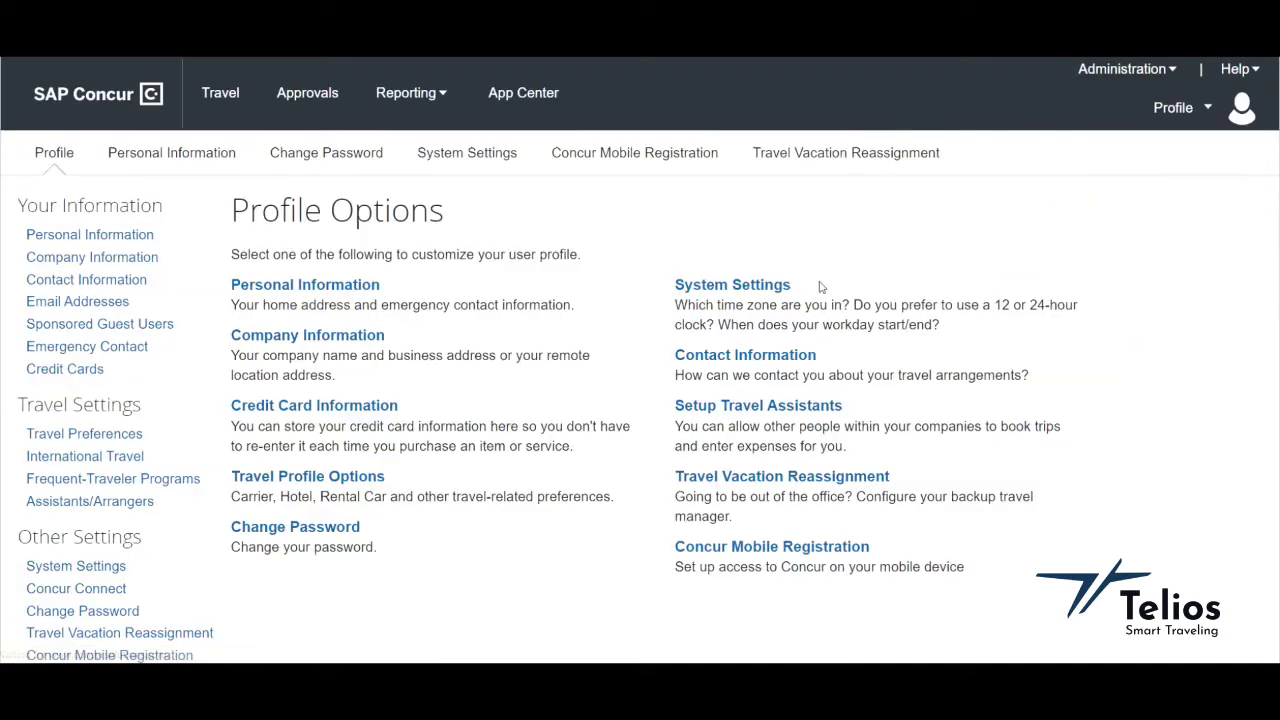
# Open Personal Information and bring the name fields and company information into view
pyautogui.click(296, 289)
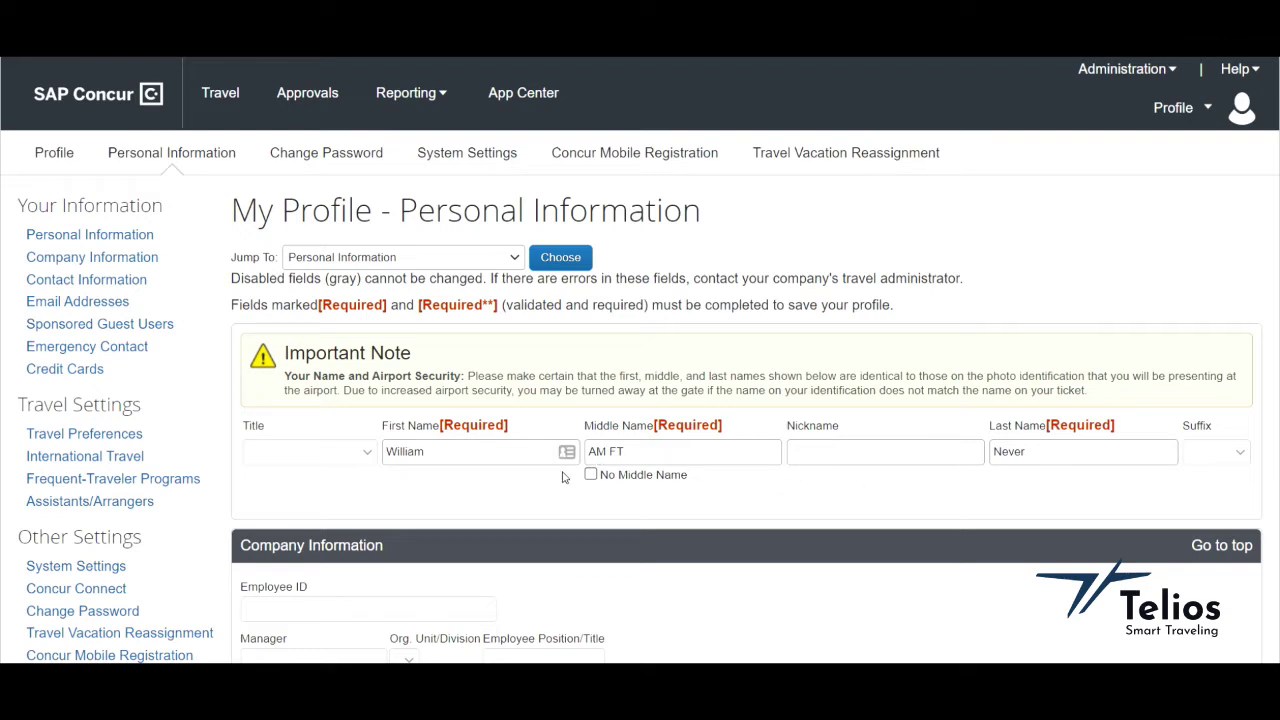
pyautogui.scroll(-3, 566, 478)
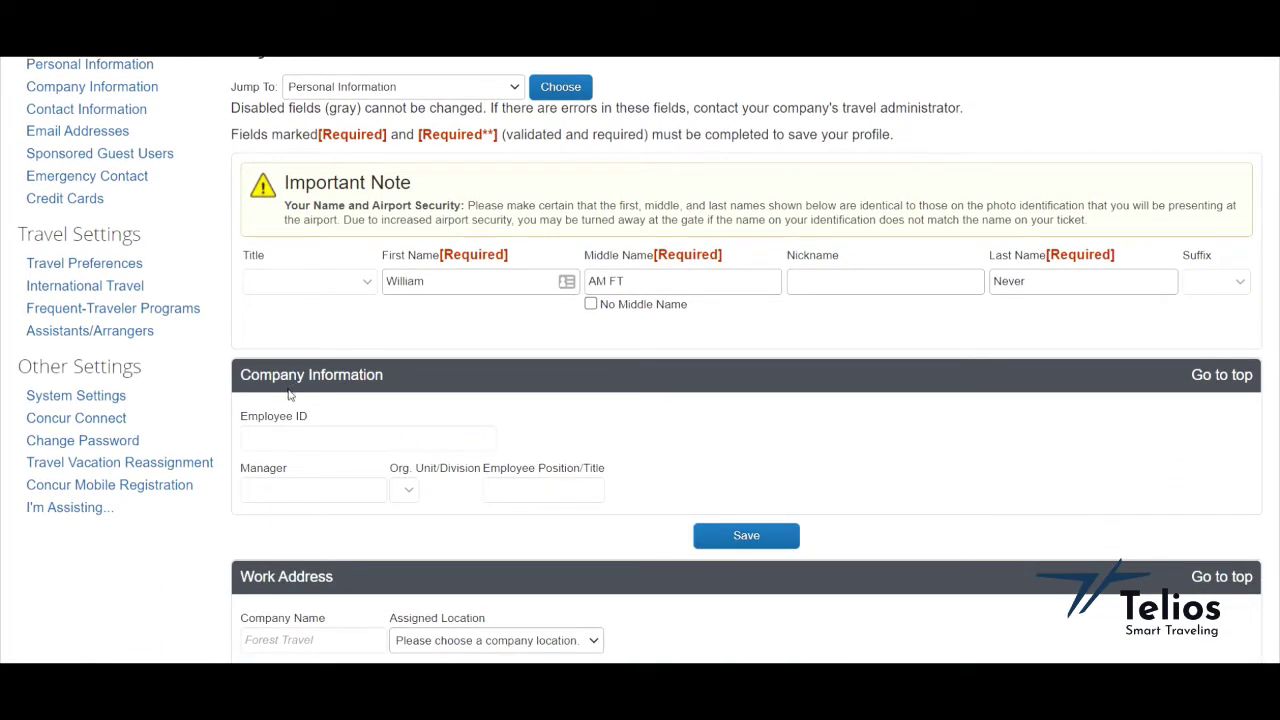
pyautogui.scroll(-2, 298, 490)
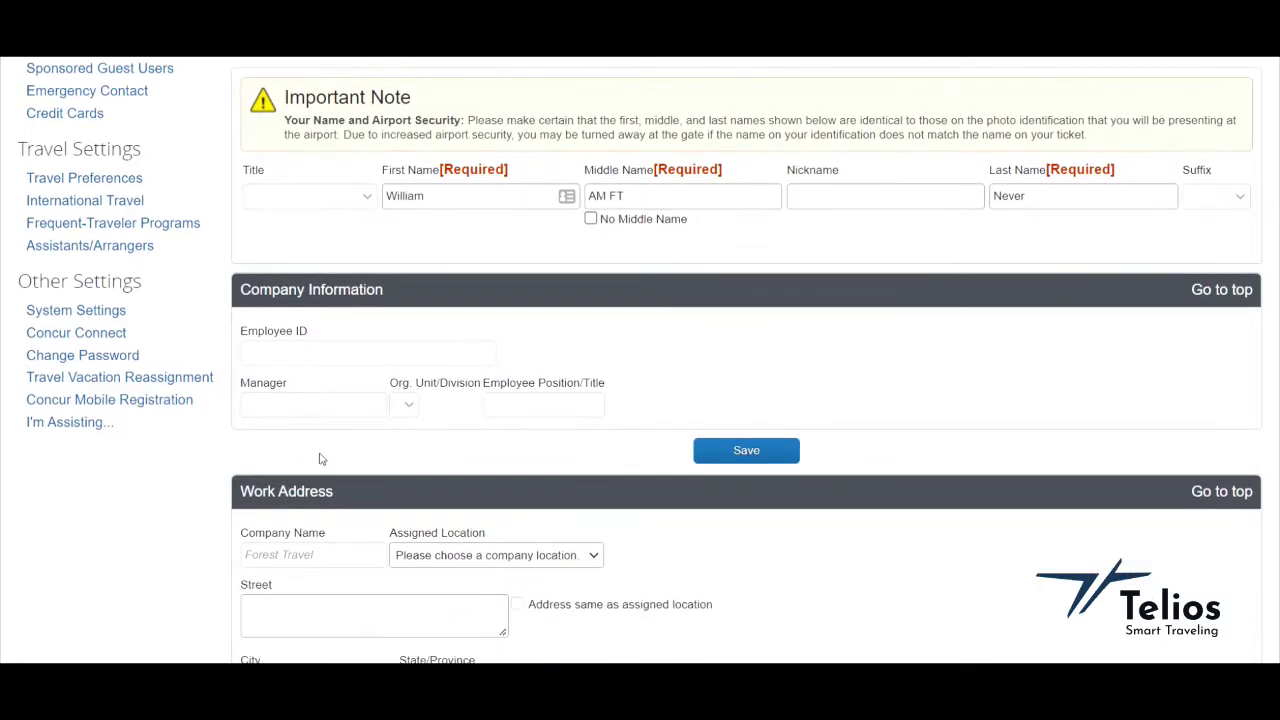
pyautogui.scroll(-2, 320, 458)
pyautogui.scroll(-2, 320, 455)
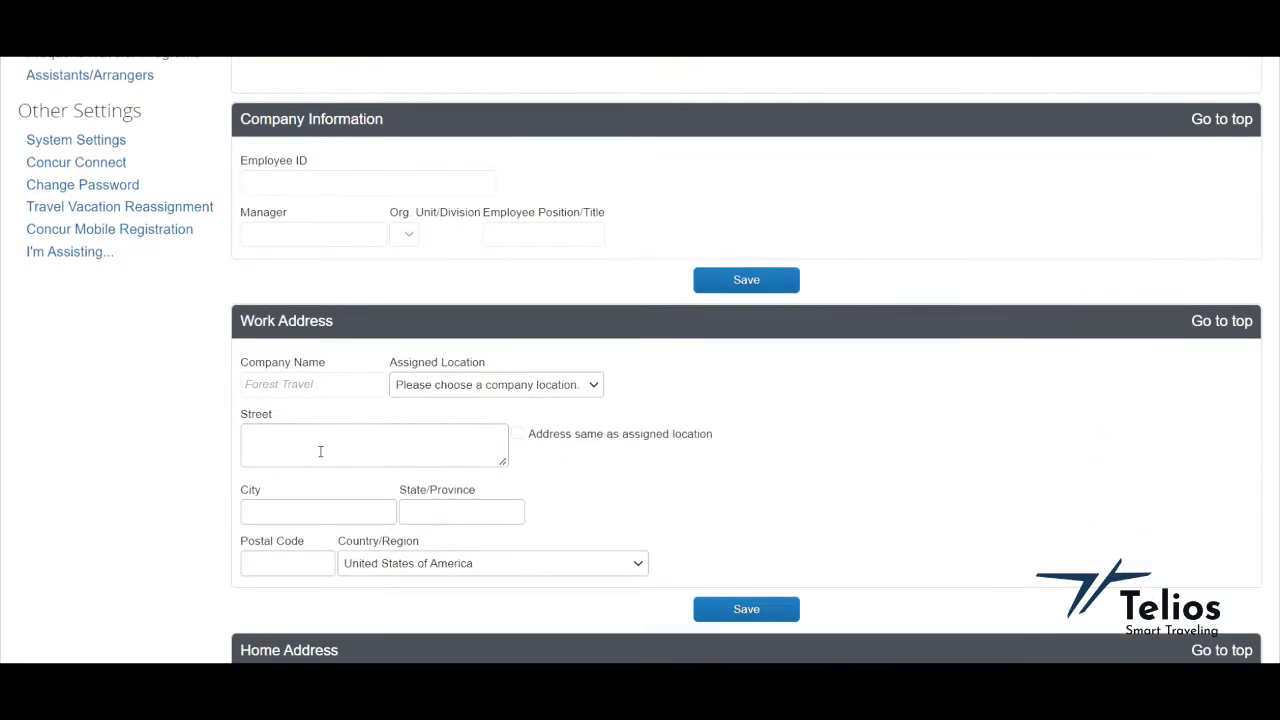
pyautogui.scroll(-2, 320, 451)
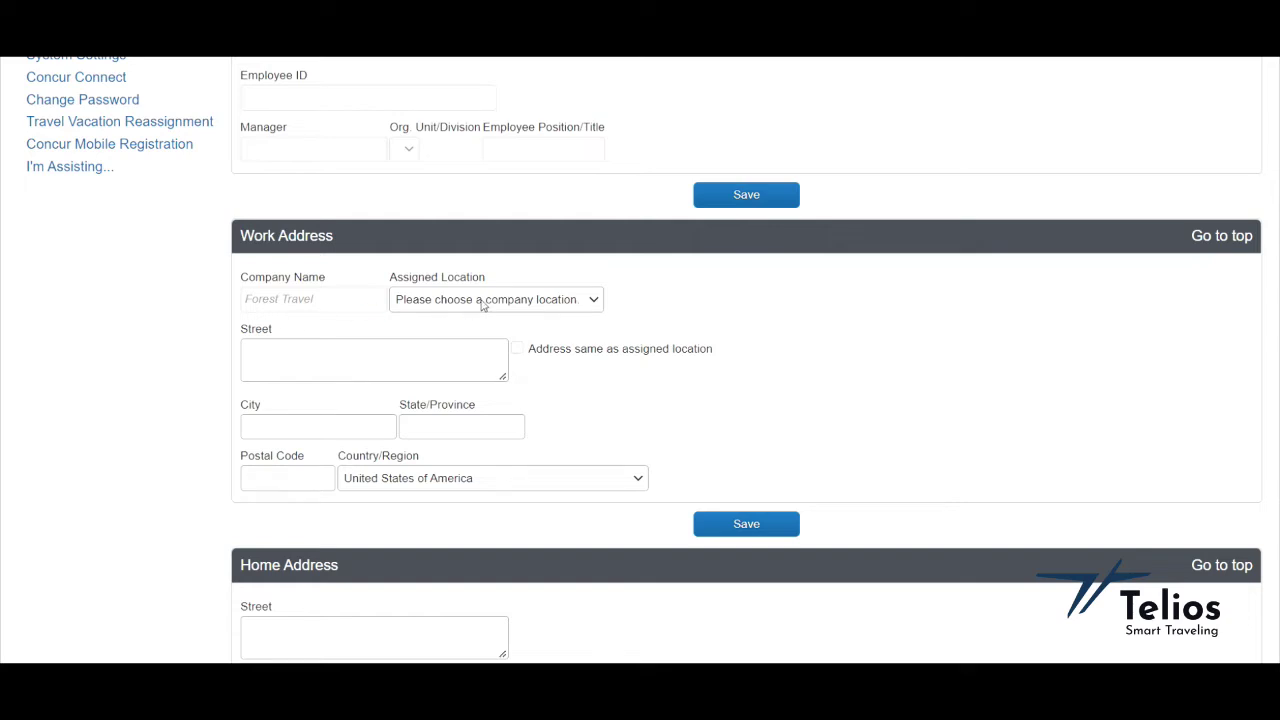
pyautogui.scroll(-1, 485, 341)
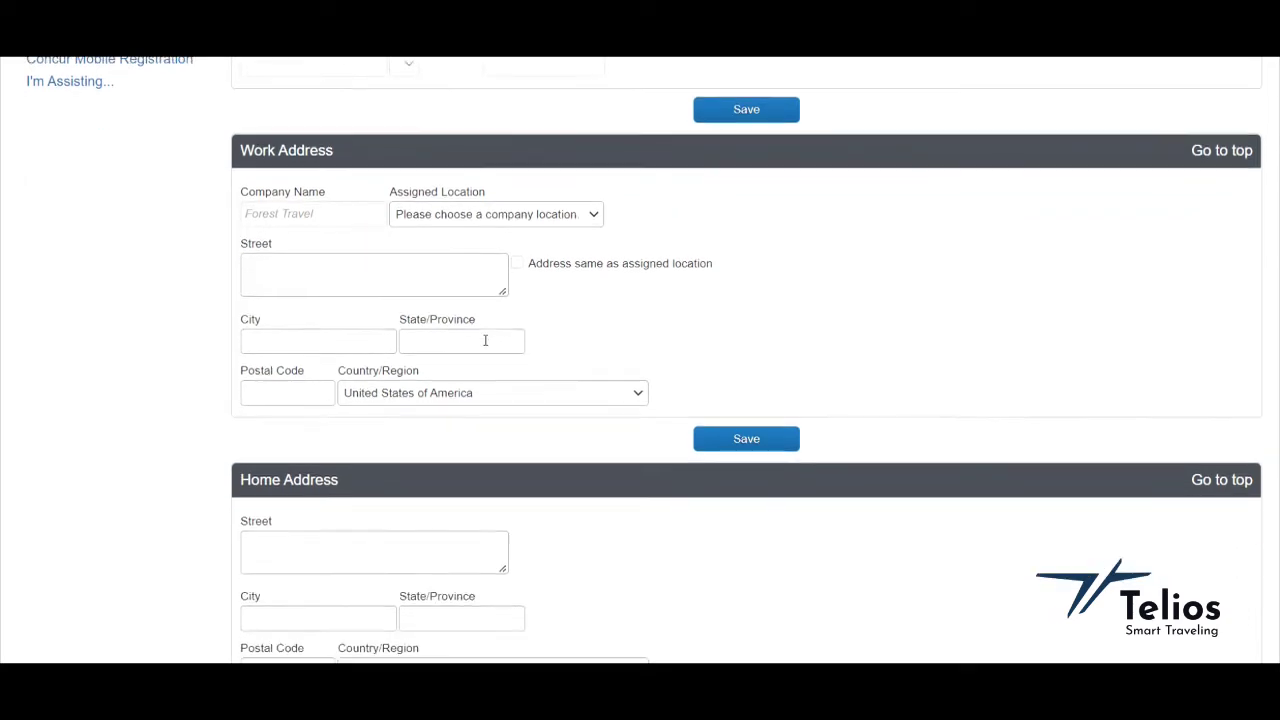
pyautogui.scroll(-1, 485, 341)
pyautogui.scroll(-1, 487, 346)
pyautogui.scroll(-1, 485, 346)
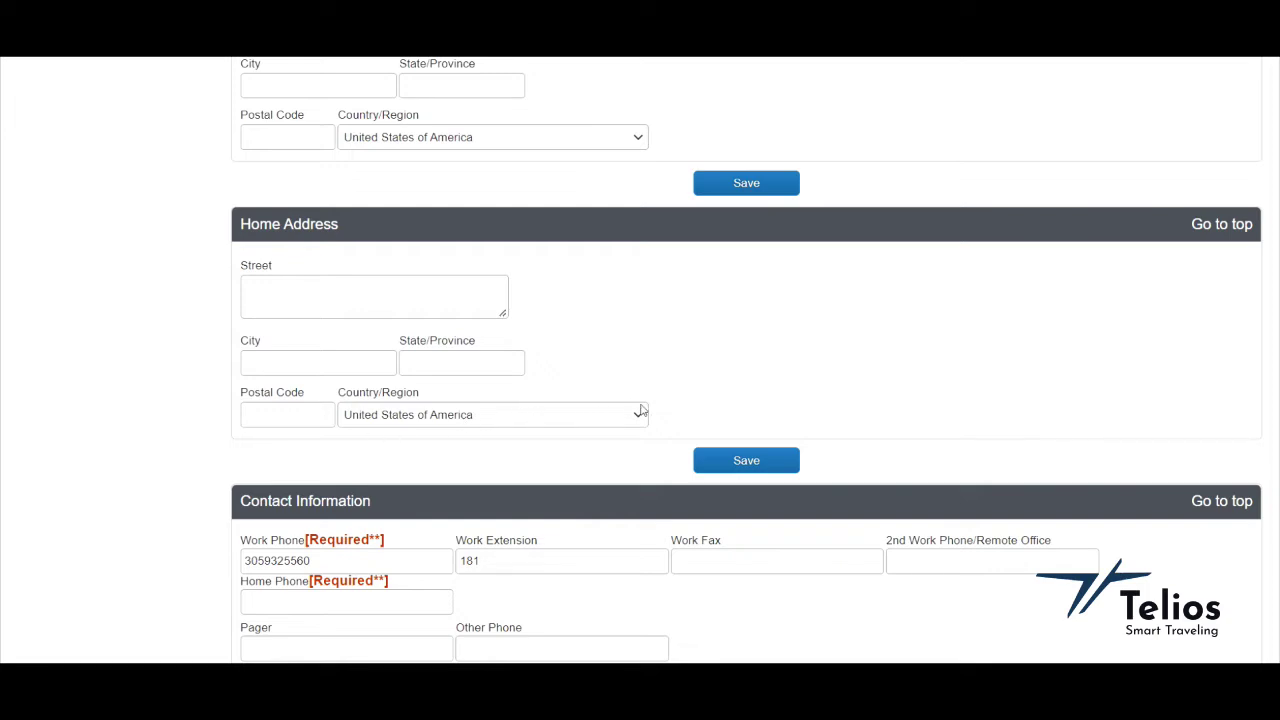
pyautogui.scroll(-1, 641, 411)
pyautogui.scroll(-1, 636, 411)
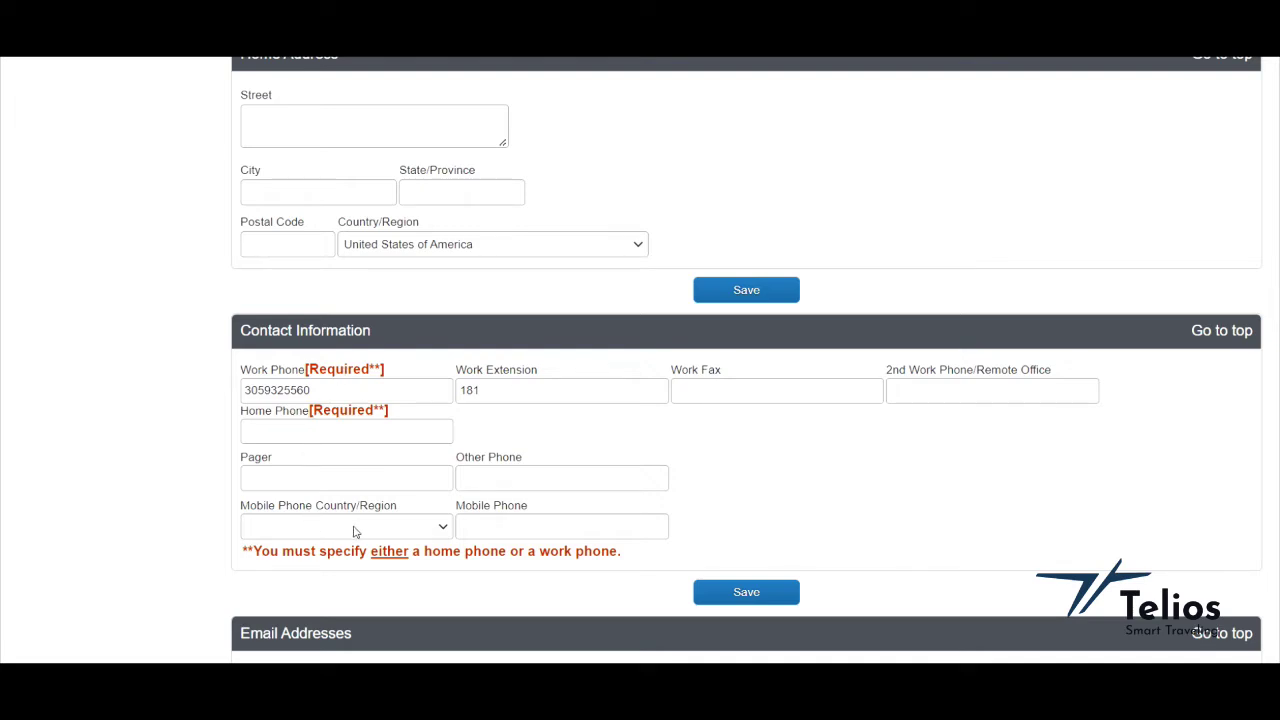
pyautogui.click(408, 535)
pyautogui.click(410, 527)
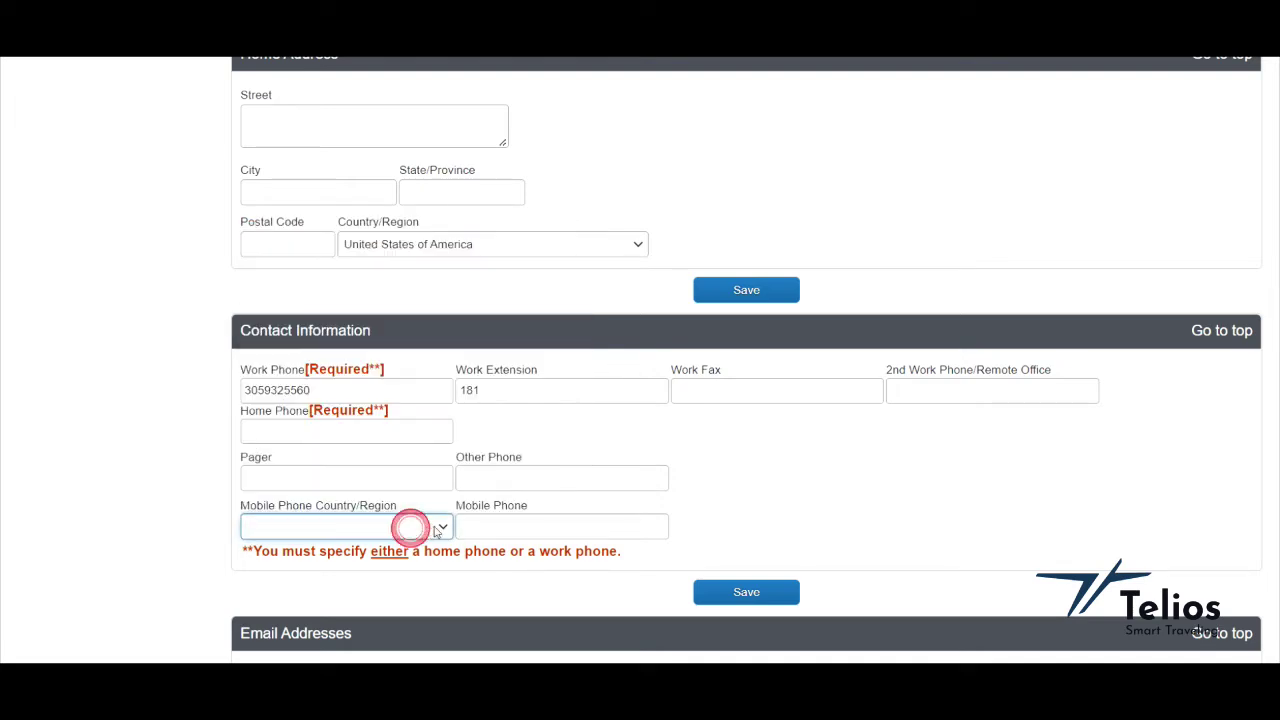
pyautogui.click(498, 524)
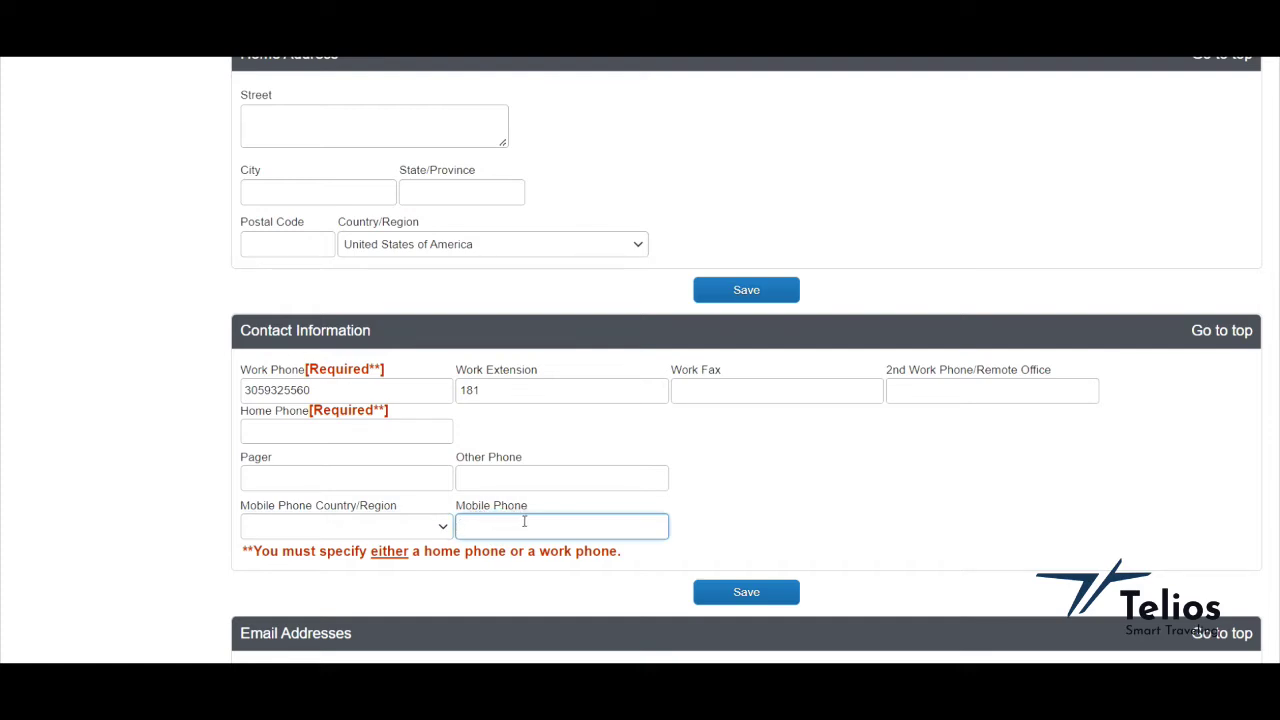
pyautogui.scroll(-2, 660, 523)
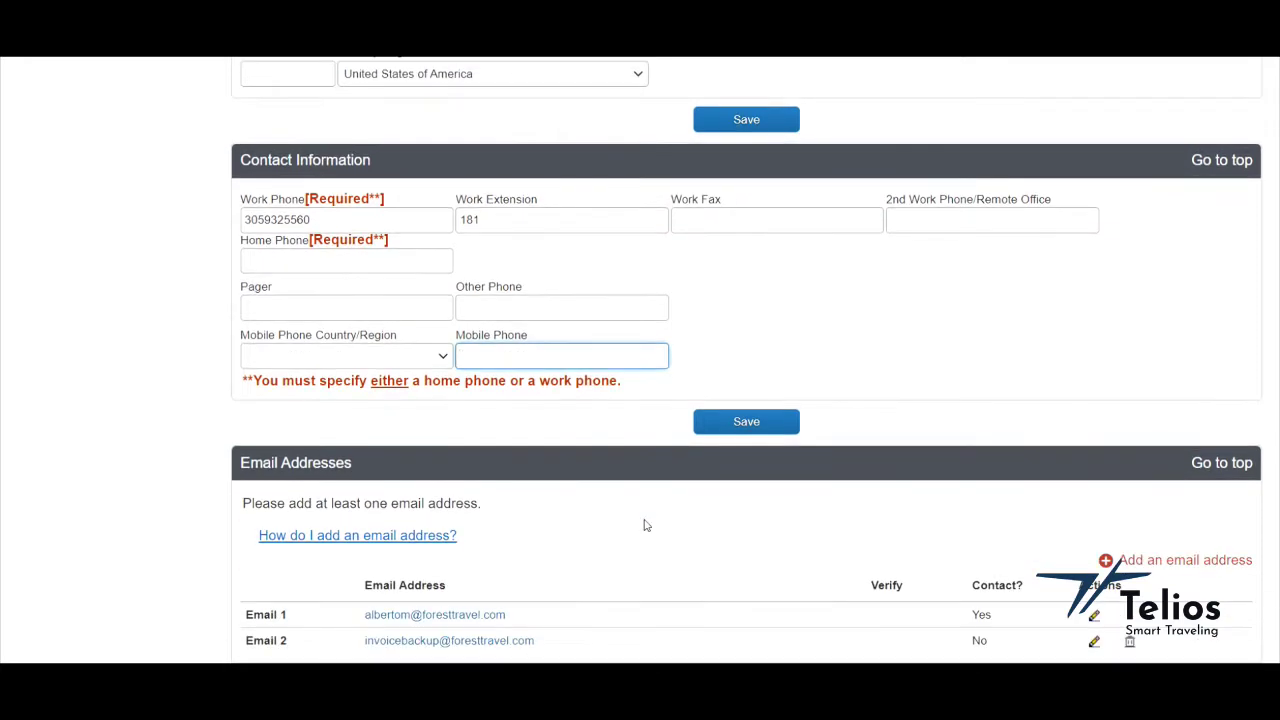
# Open Email 1 under Email Addresses for editing
pyautogui.scroll(-2, 645, 525)
pyautogui.scroll(-1, 645, 525)
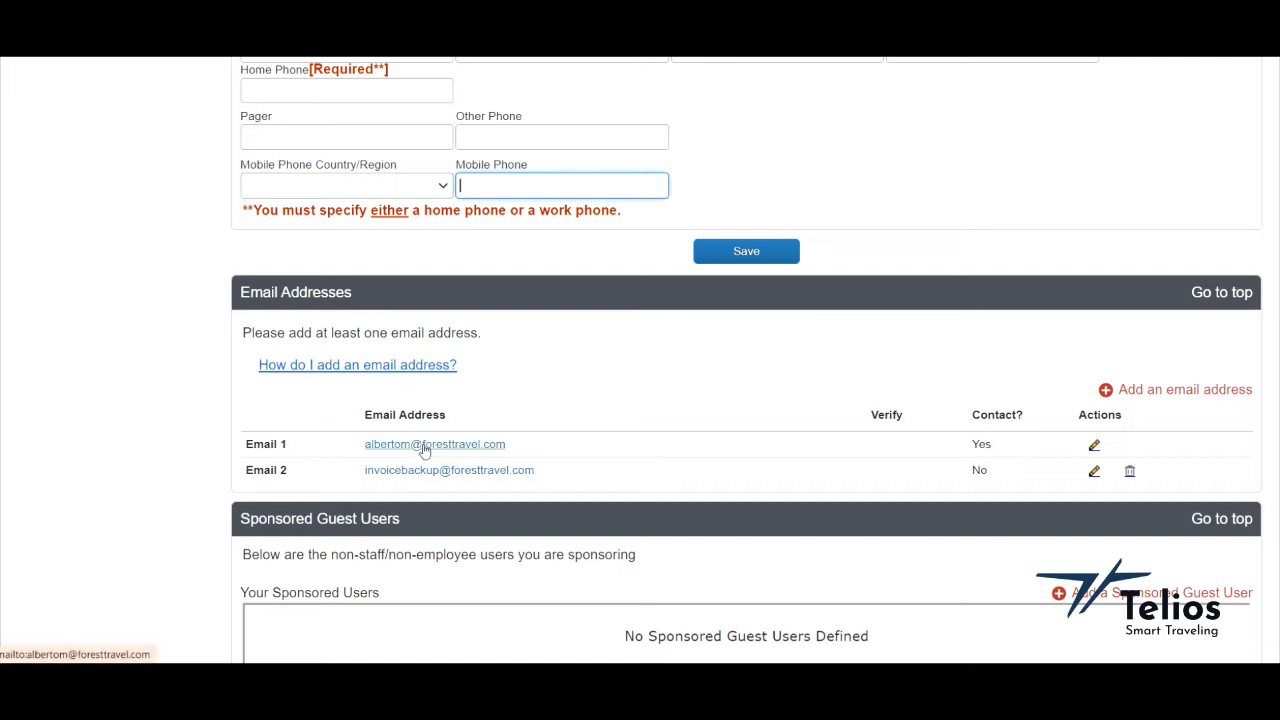
pyautogui.click(879, 441)
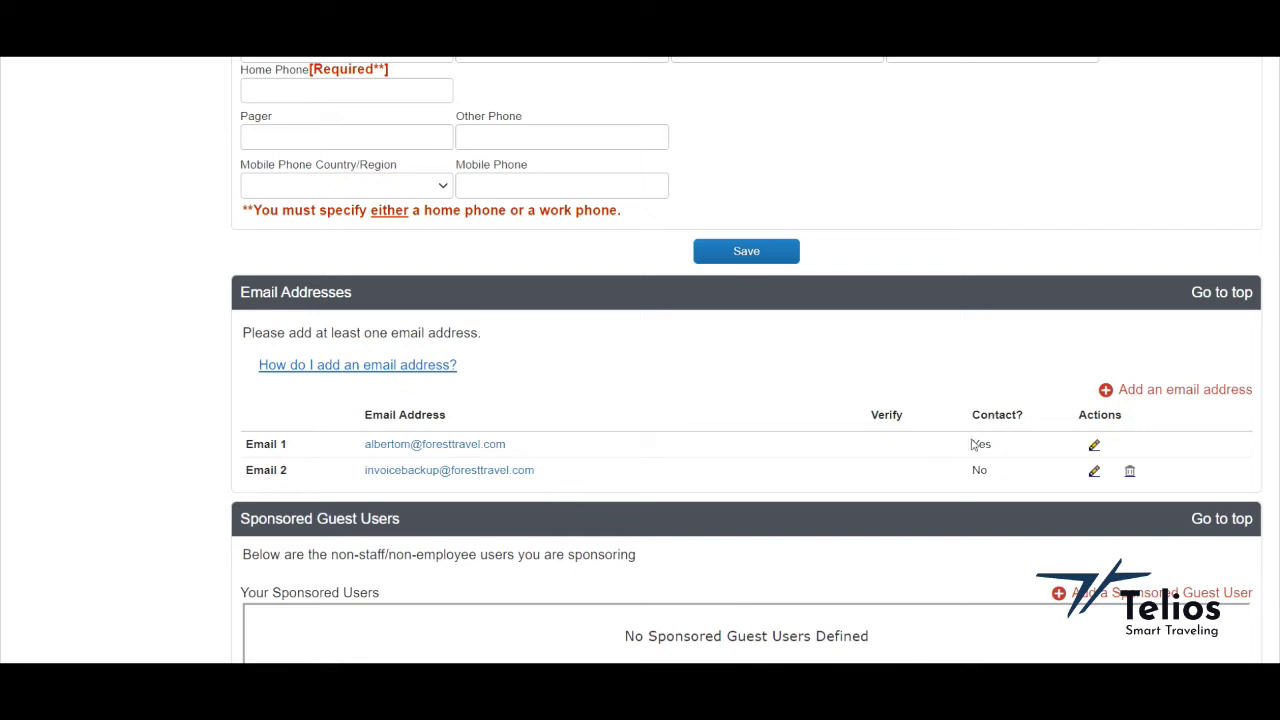
pyautogui.click(1094, 447)
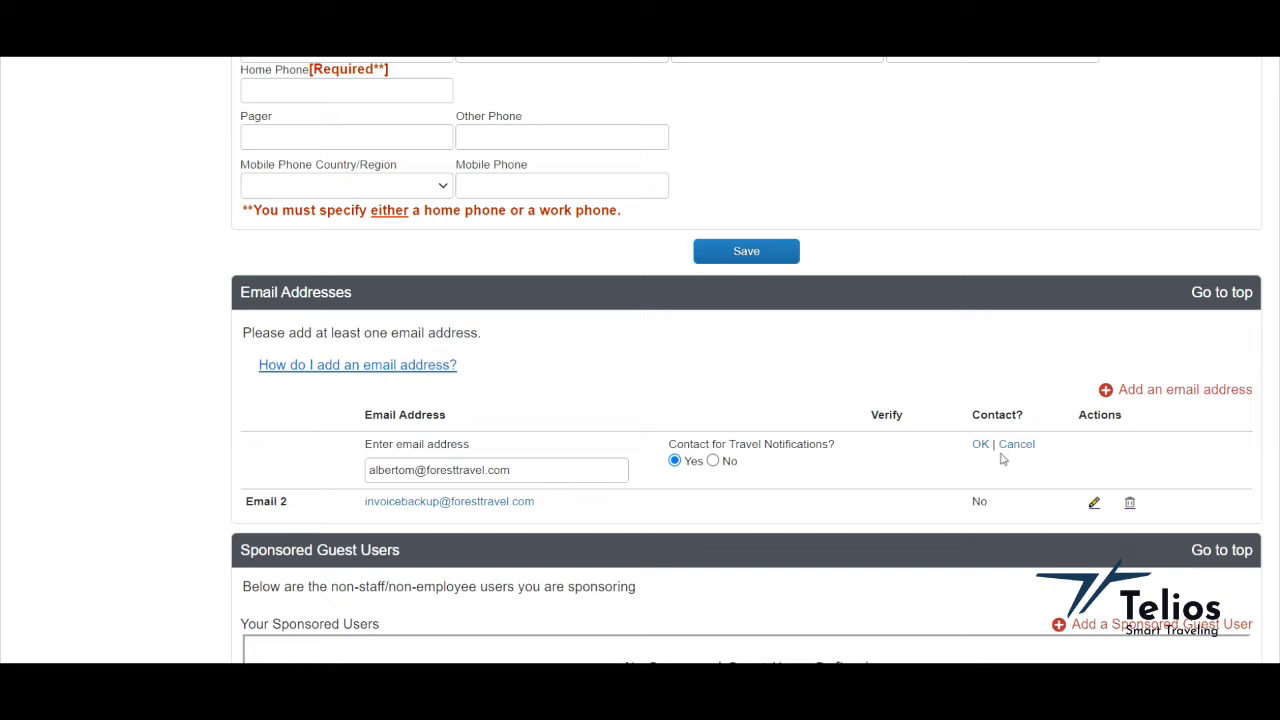
# Add a blank email entry, then move down to the Emergency Contact section
pyautogui.click(1137, 395)
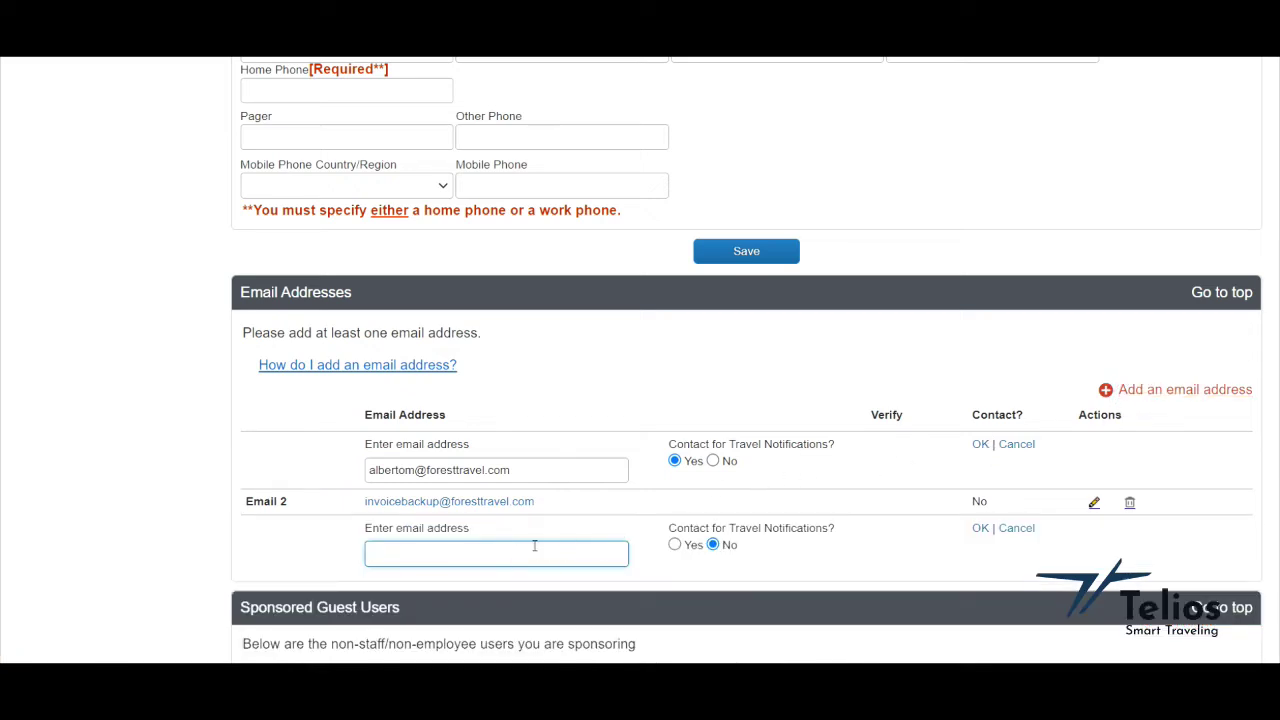
pyautogui.scroll(-1, 597, 540)
pyautogui.scroll(-1, 600, 534)
pyautogui.scroll(-1, 600, 530)
pyautogui.scroll(-1, 600, 531)
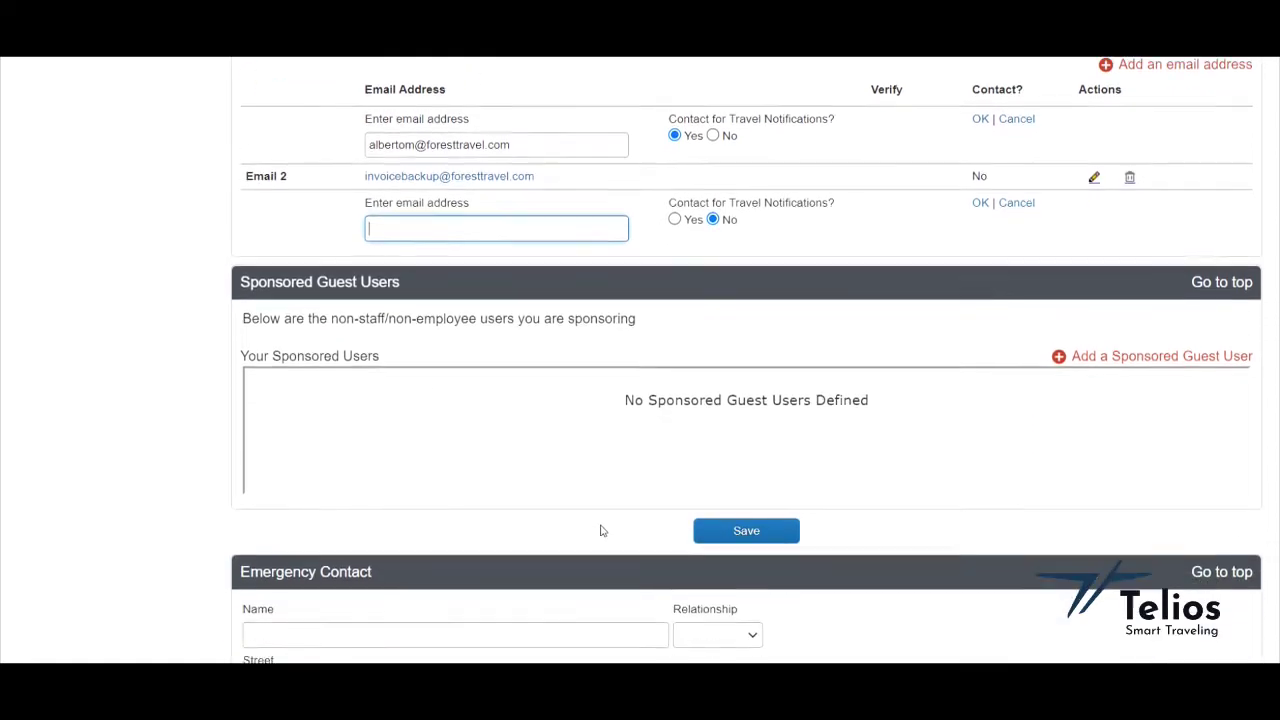
pyautogui.scroll(-2, 459, 432)
pyautogui.scroll(-1, 455, 425)
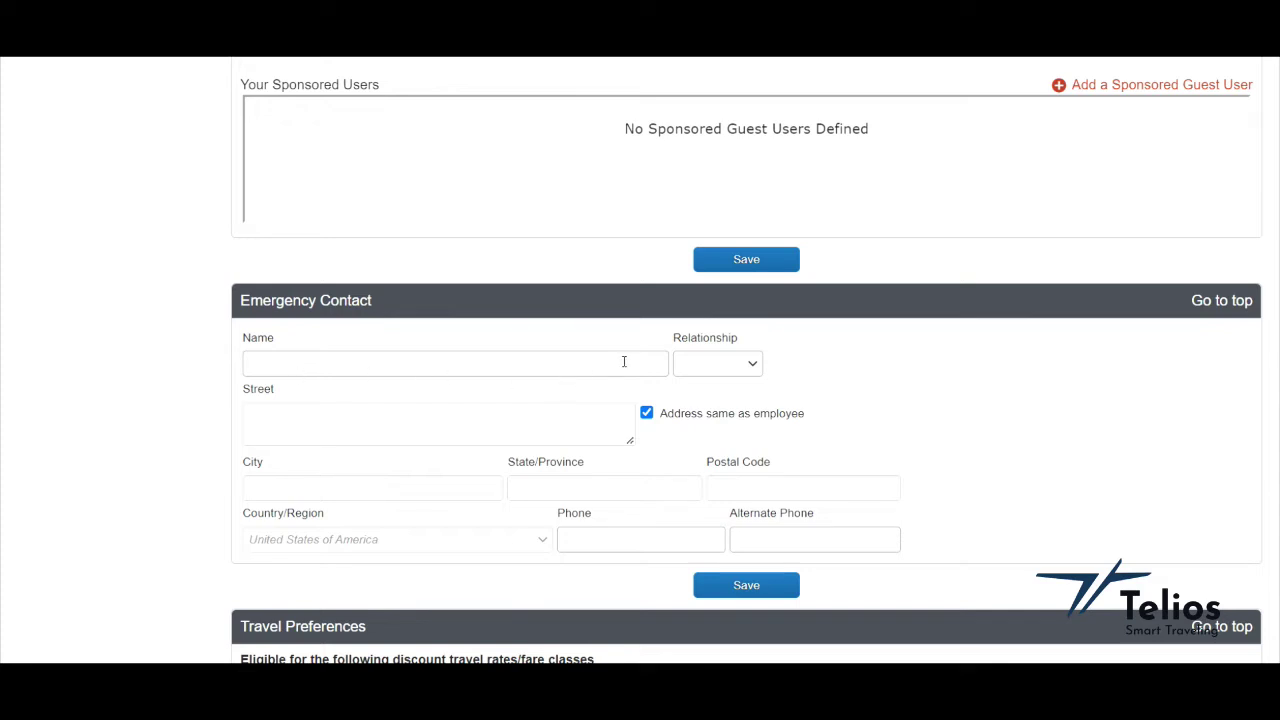
pyautogui.click(710, 368)
pyautogui.scroll(-2, 476, 373)
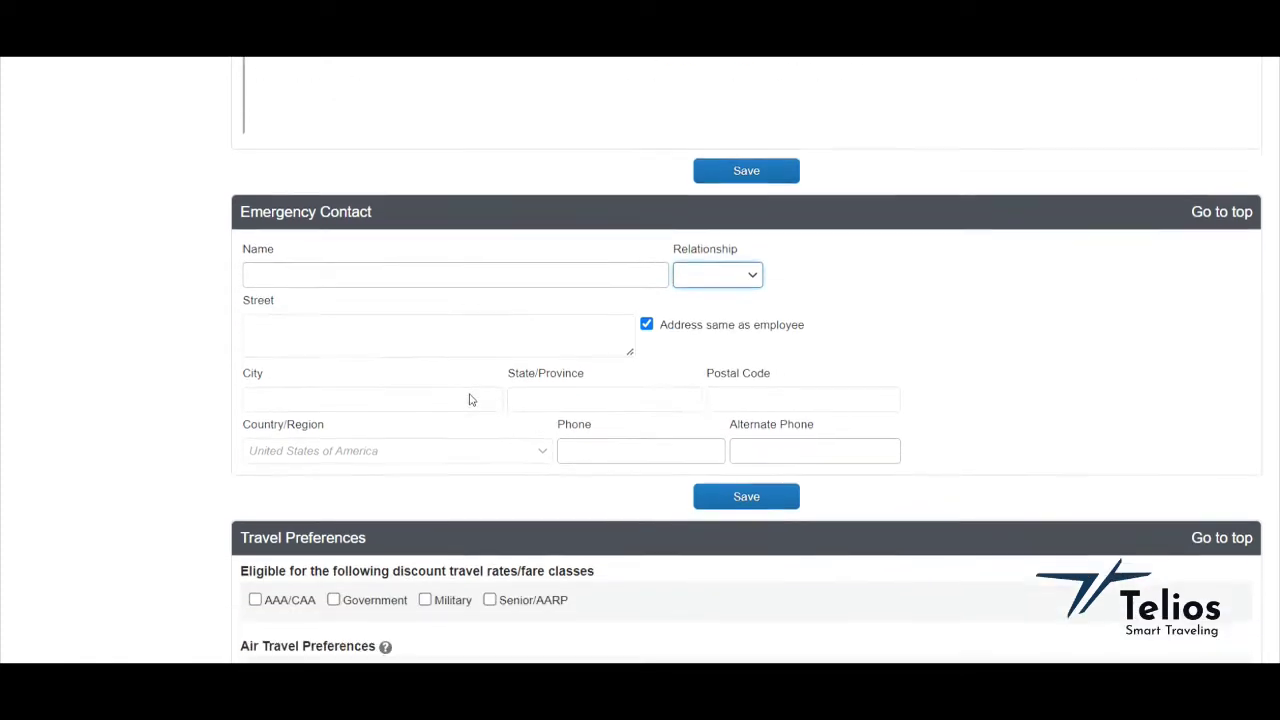
pyautogui.scroll(-1, 486, 365)
pyautogui.scroll(-1, 486, 365)
pyautogui.scroll(-1, 486, 365)
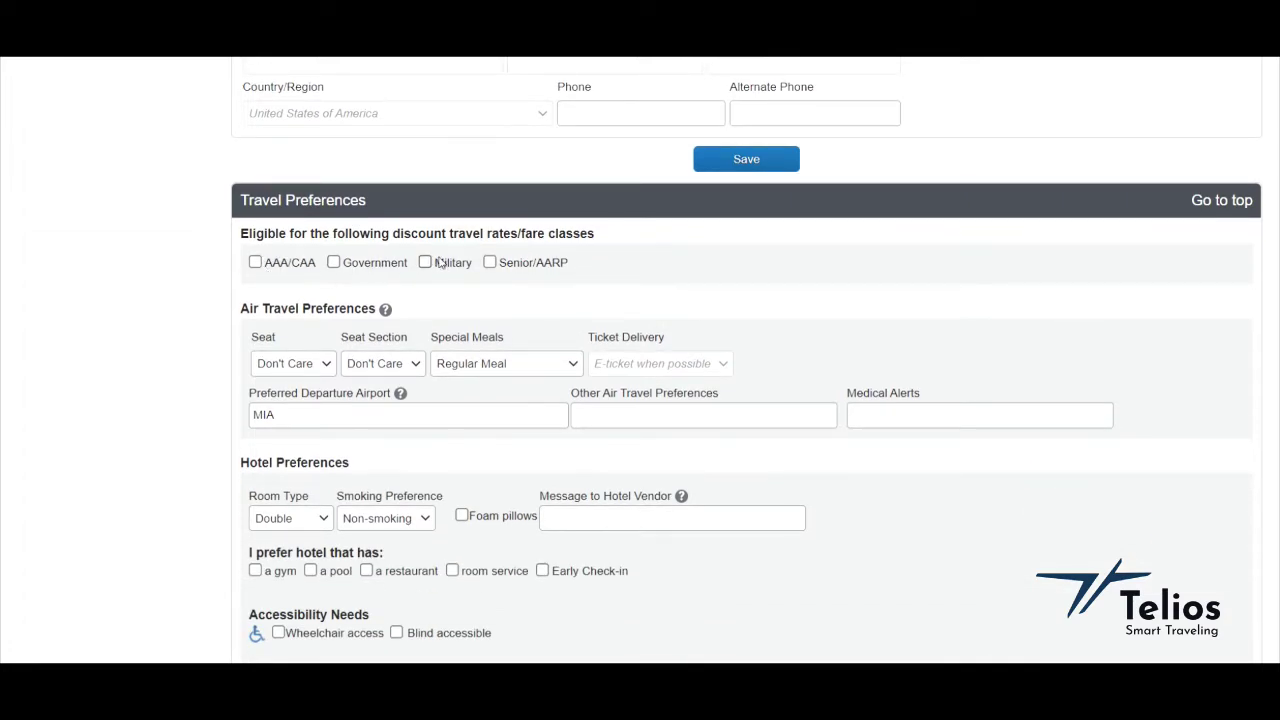
# Toggle the AAA/CAA discount fare eligibility option
pyautogui.click(255, 262)
pyautogui.scroll(-1, 293, 323)
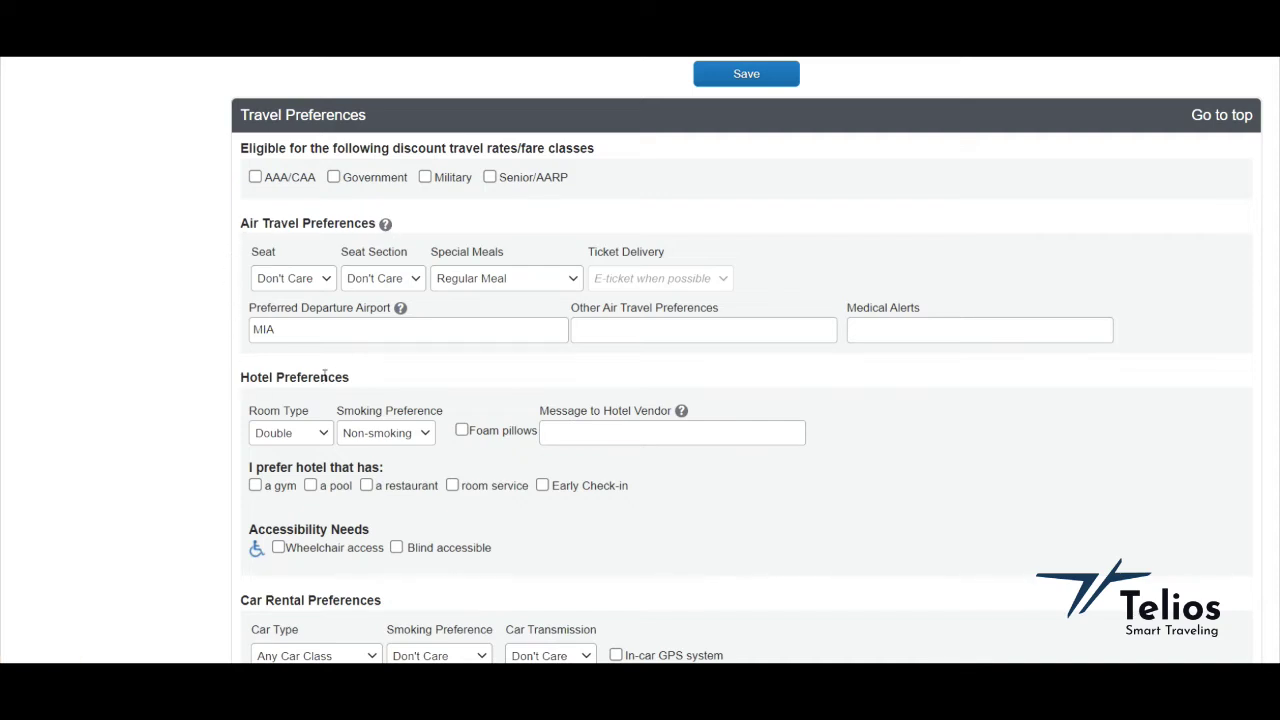
pyautogui.scroll(-1, 365, 395)
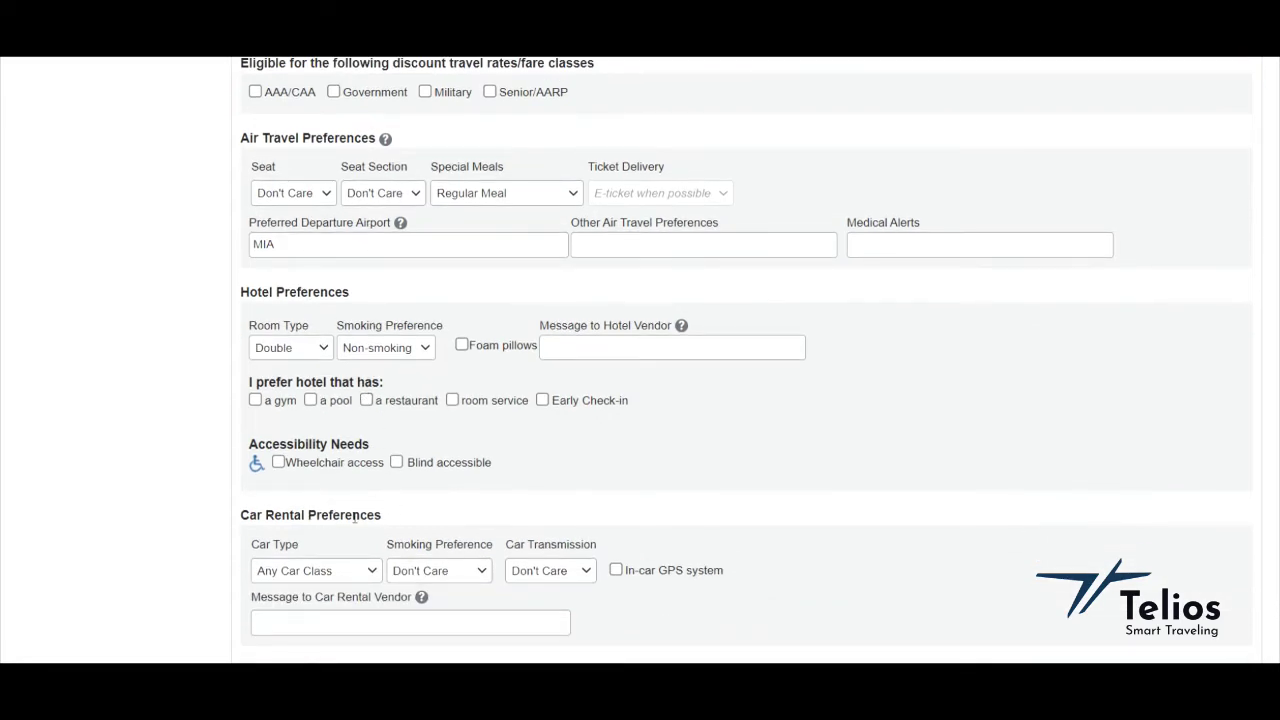
pyautogui.scroll(1, 396, 451)
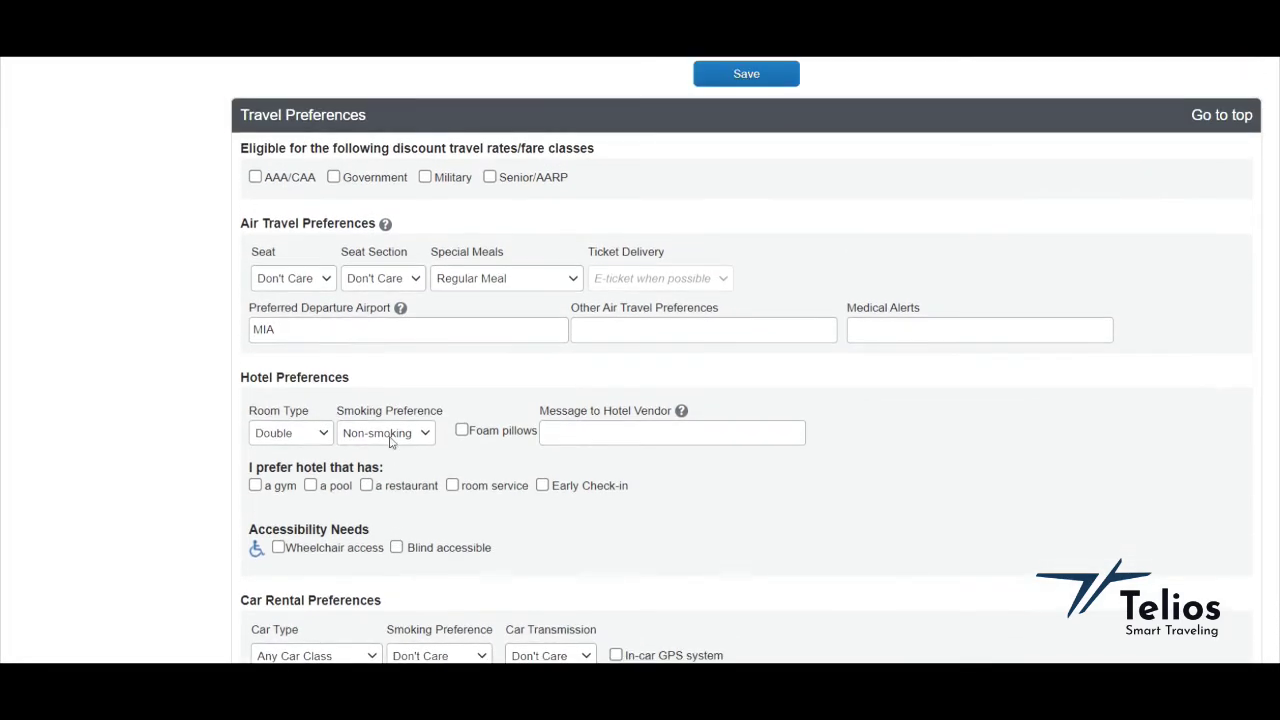
# Keep the seat preference and Double hotel room, and toggle the gym amenity
pyautogui.click(317, 281)
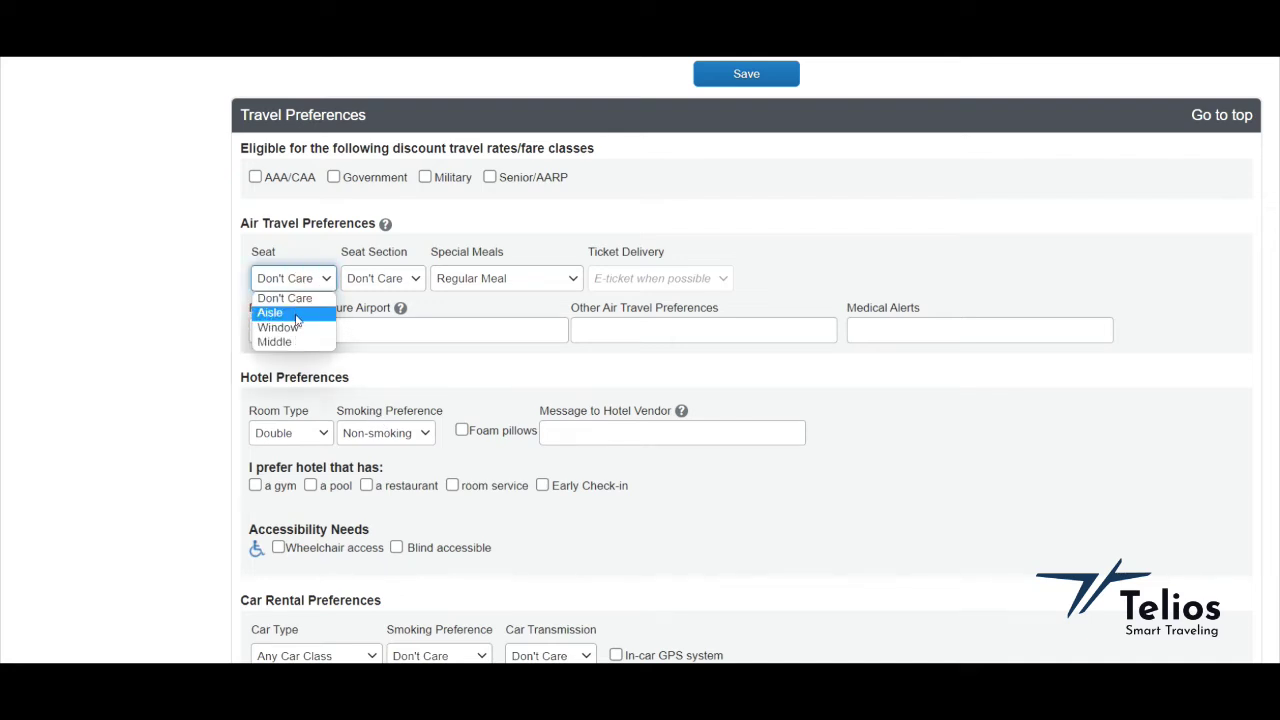
pyautogui.click(398, 268)
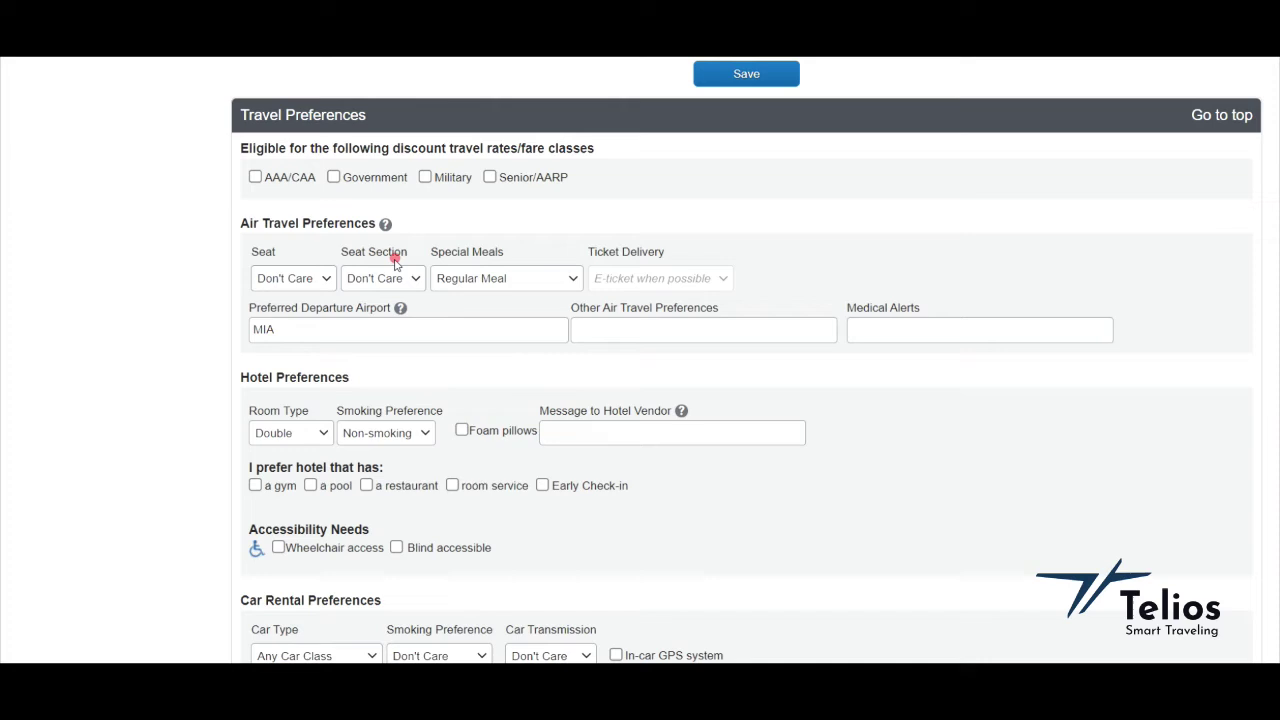
pyautogui.click(300, 434)
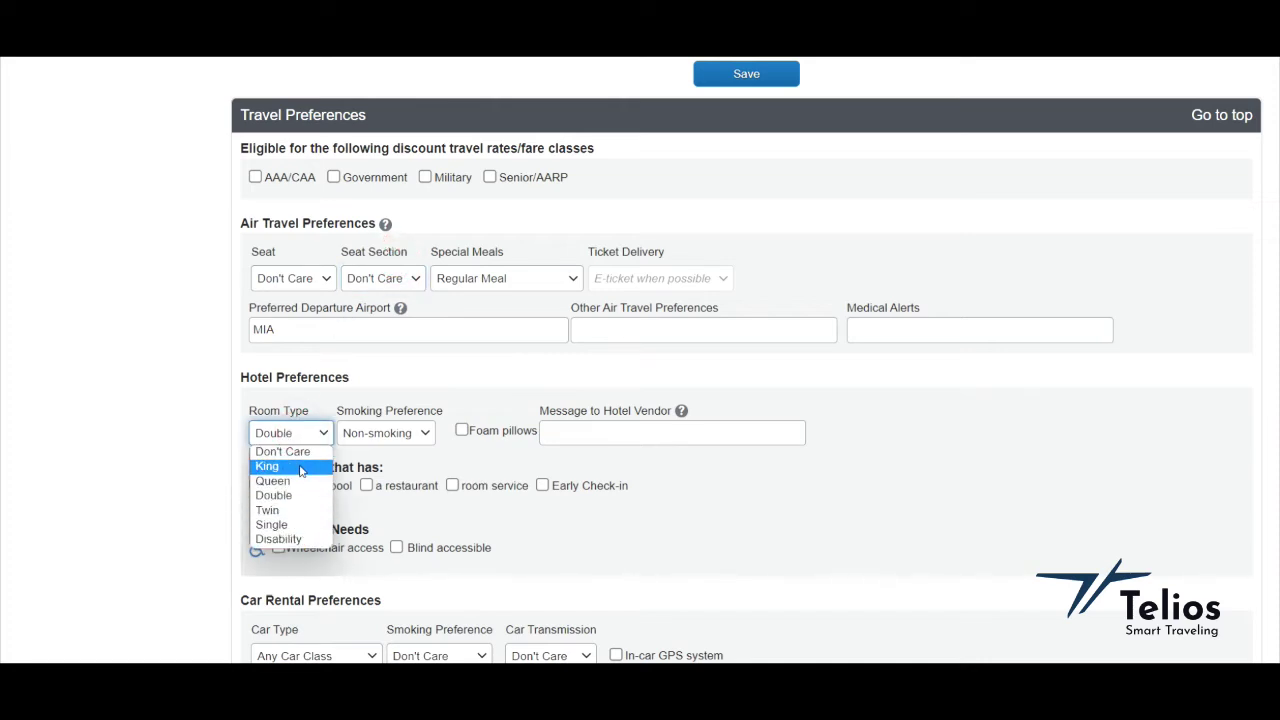
pyautogui.click(418, 375)
pyautogui.click(255, 485)
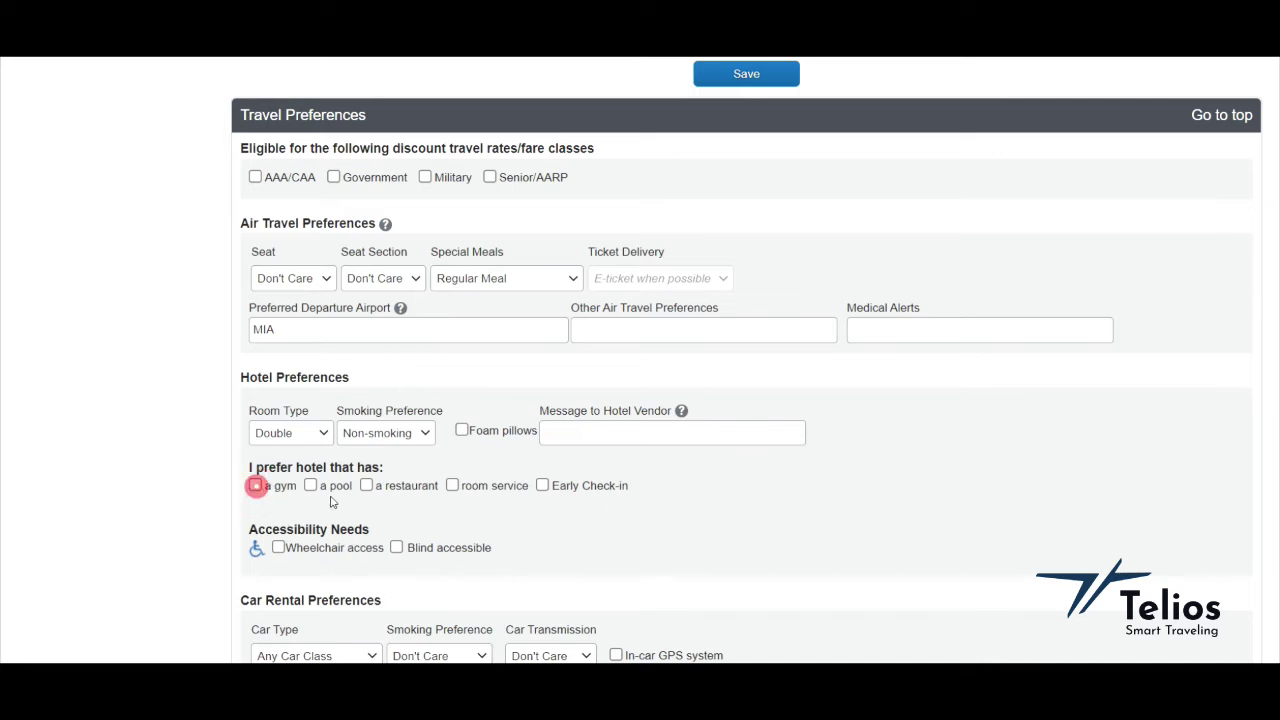
# Keep Any Car Class as the car type and begin adding a frequent-traveler program
pyautogui.scroll(-1, 413, 498)
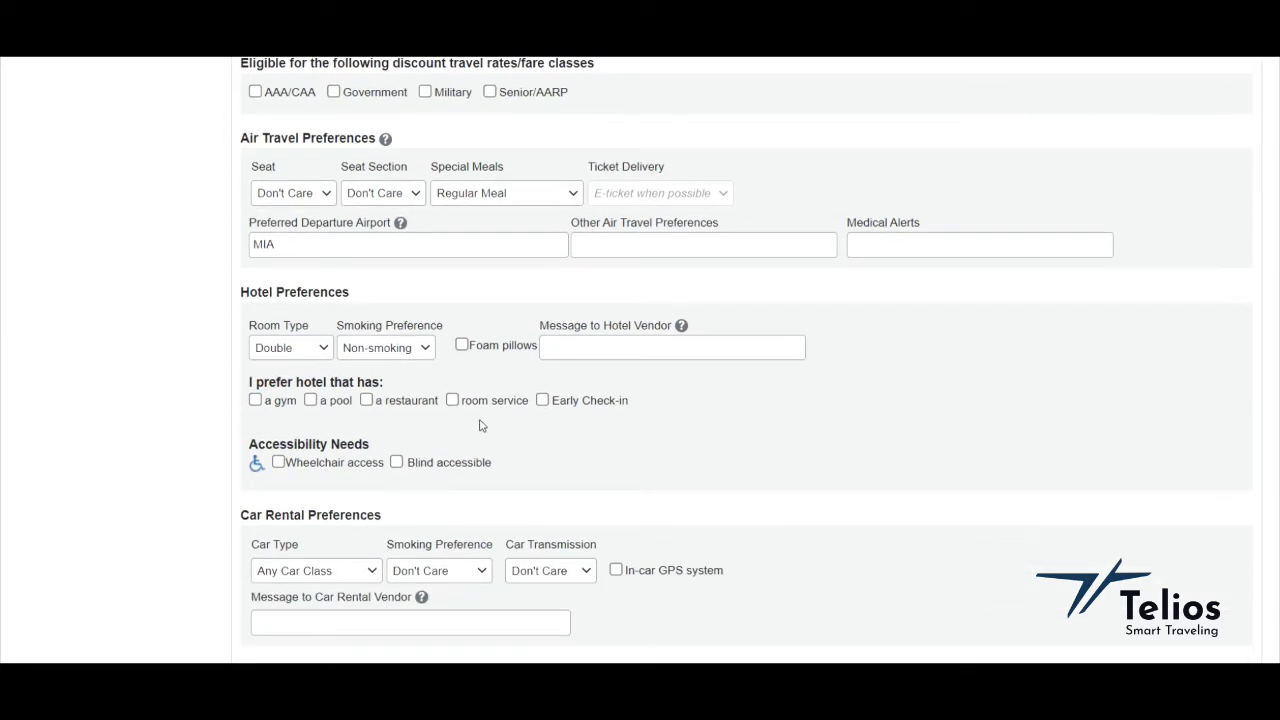
pyautogui.click(325, 570)
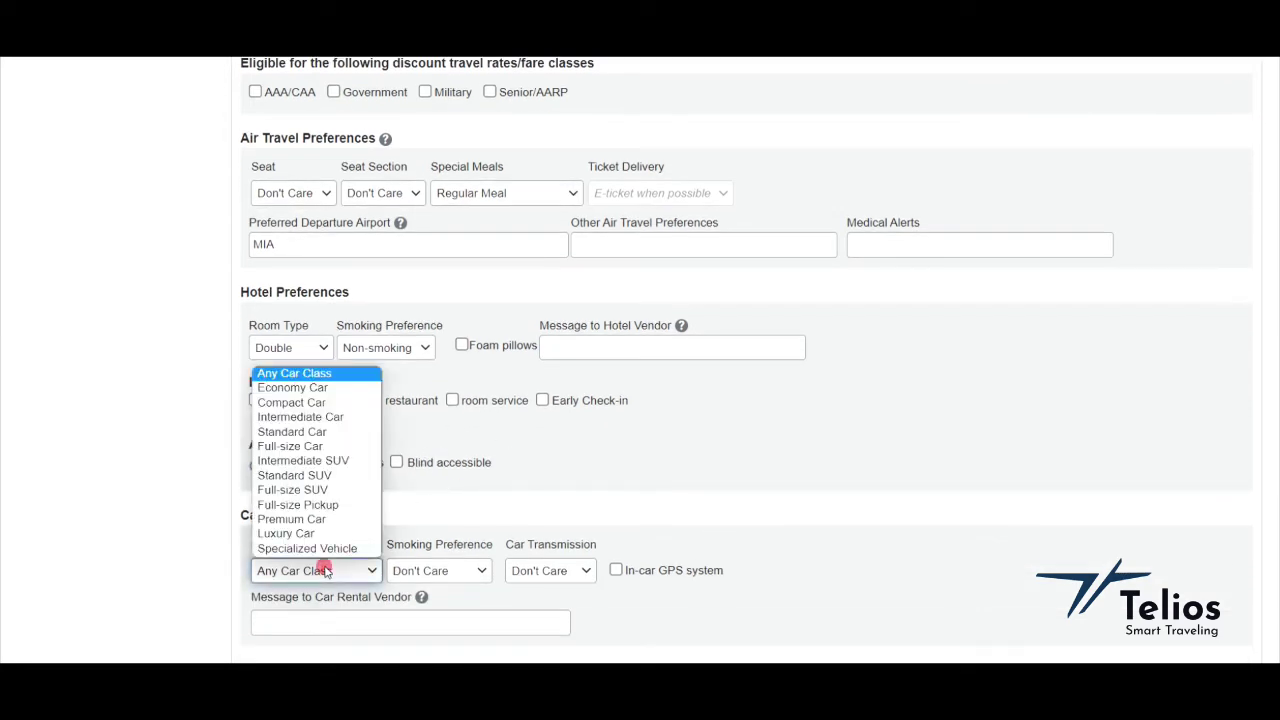
pyautogui.click(437, 492)
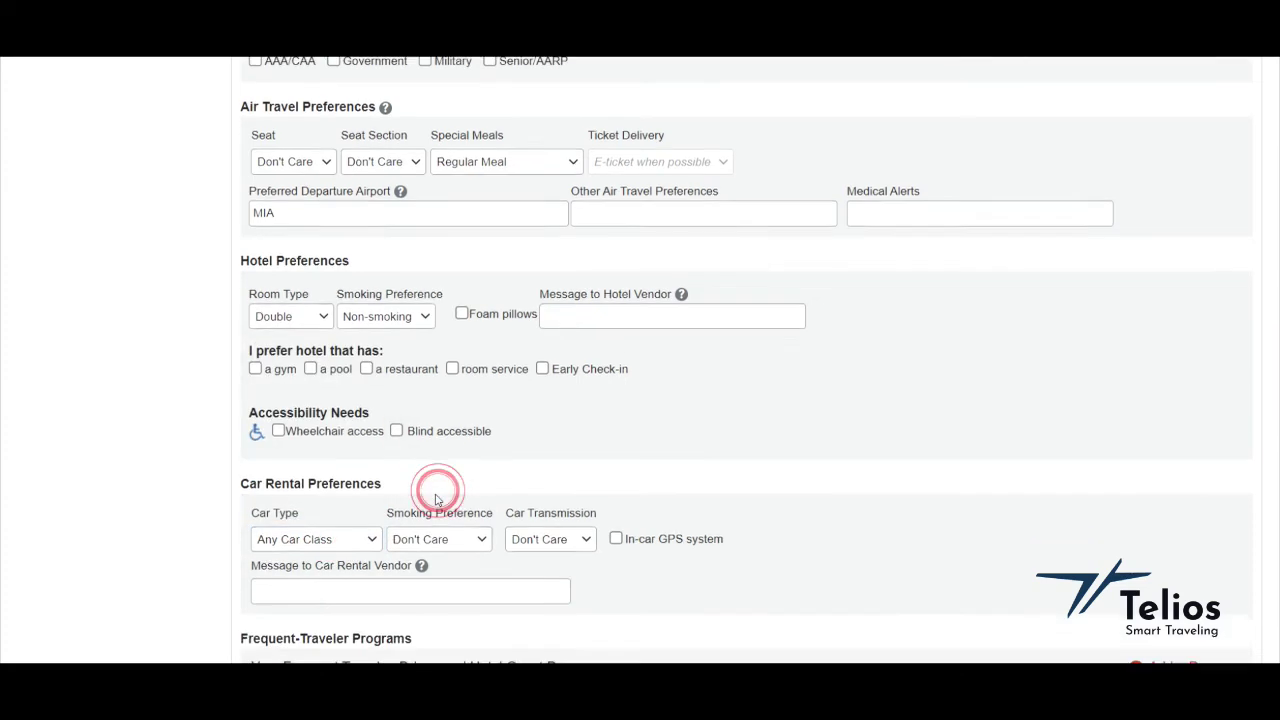
pyautogui.scroll(-2, 437, 492)
pyautogui.scroll(-2, 470, 496)
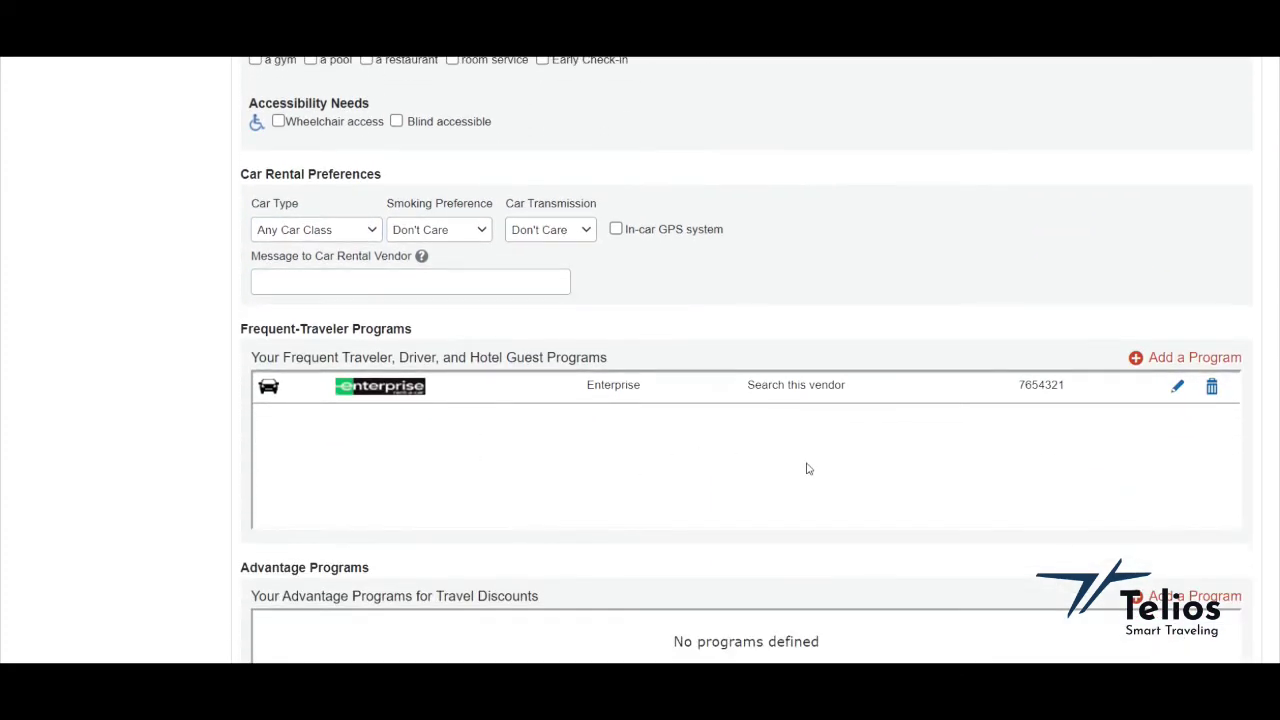
pyautogui.click(1198, 360)
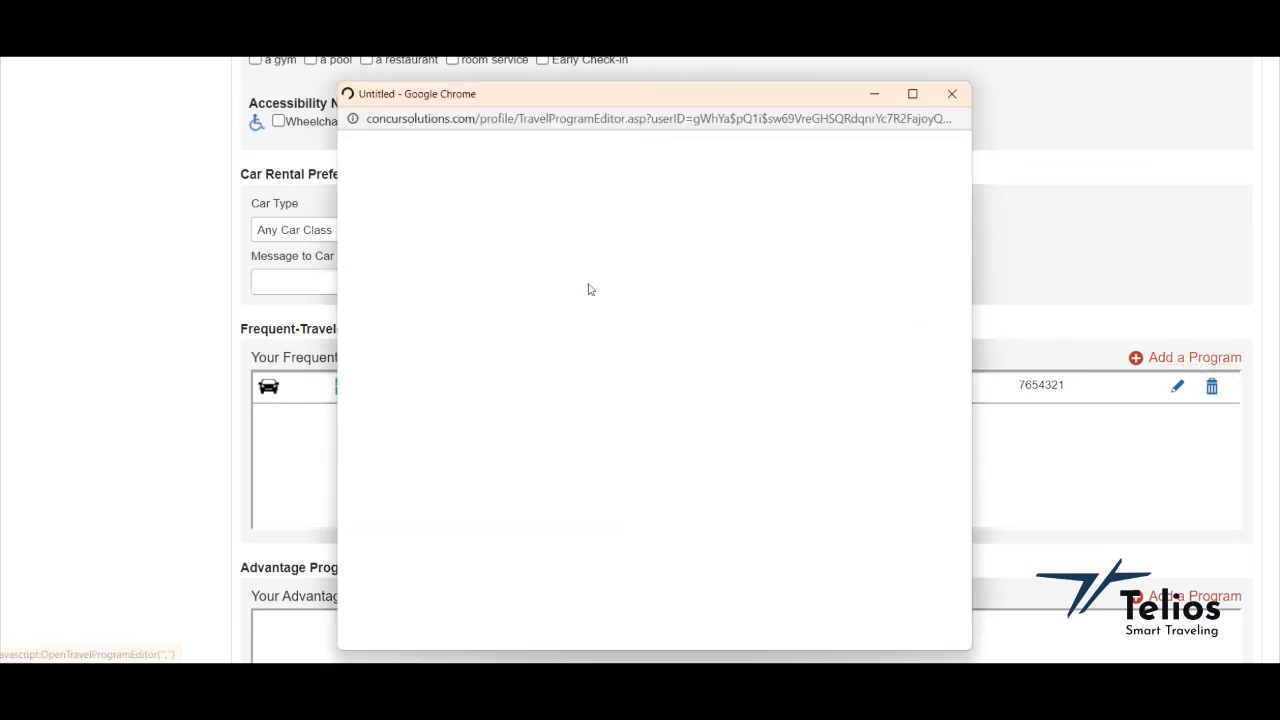
pyautogui.scroll(-1, 440, 318)
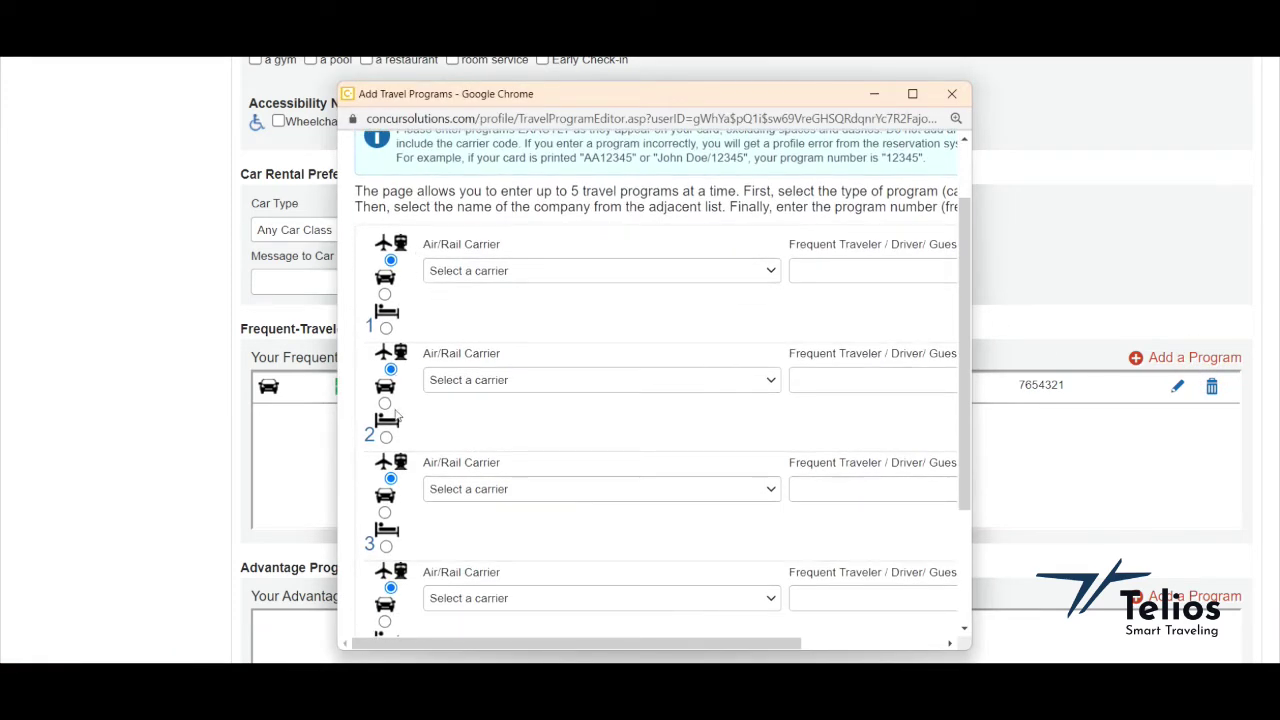
pyautogui.scroll(-1, 396, 596)
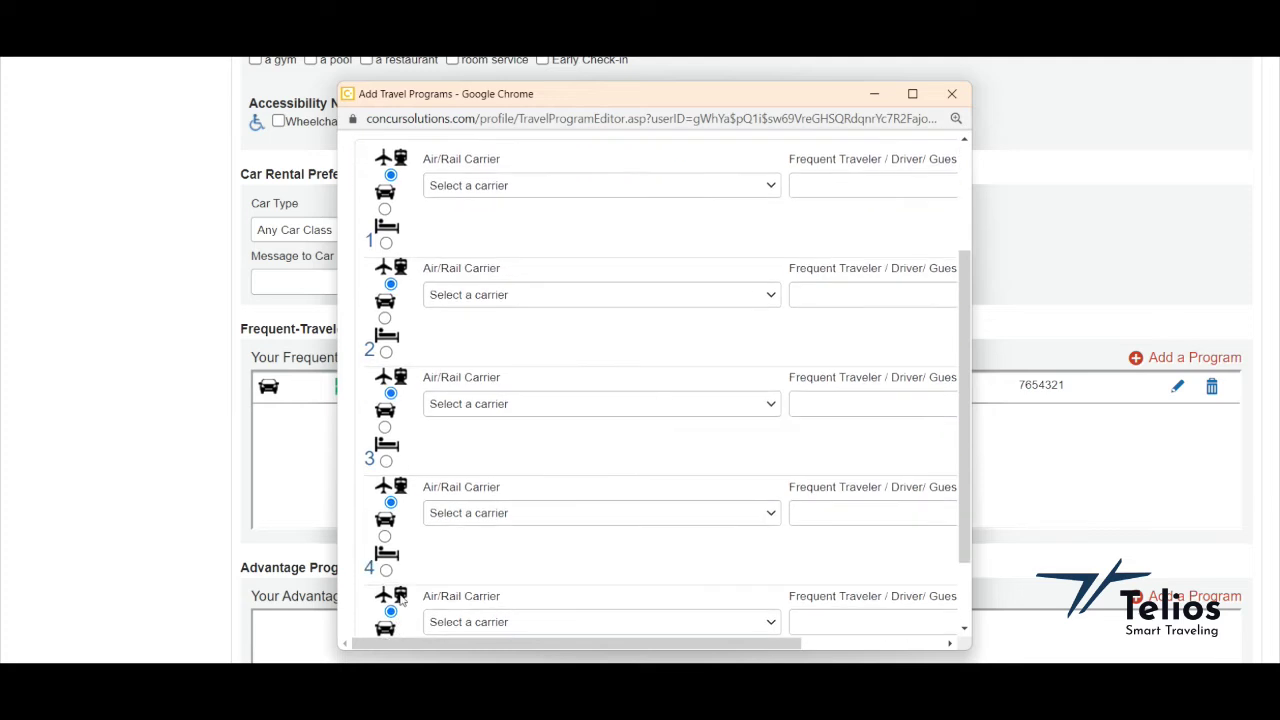
pyautogui.scroll(2, 441, 490)
pyautogui.click(517, 356)
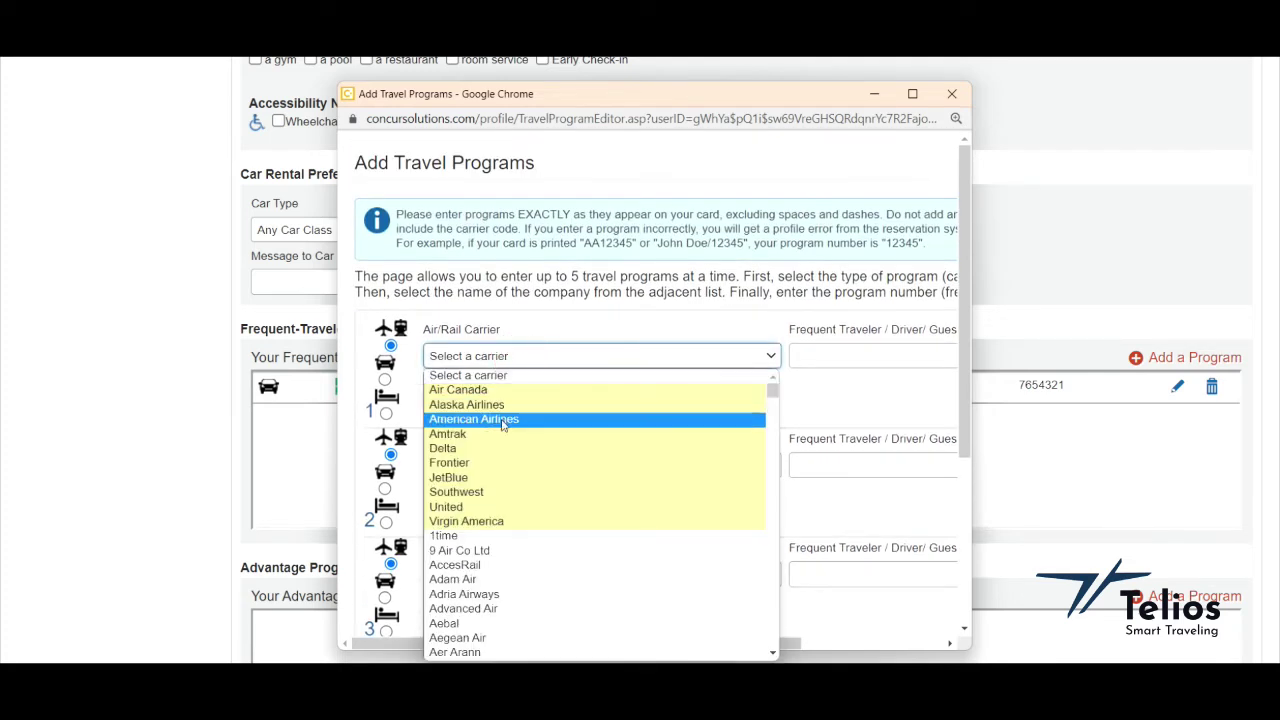
pyautogui.click(542, 334)
pyautogui.click(812, 357)
pyautogui.scroll(-1, 845, 346)
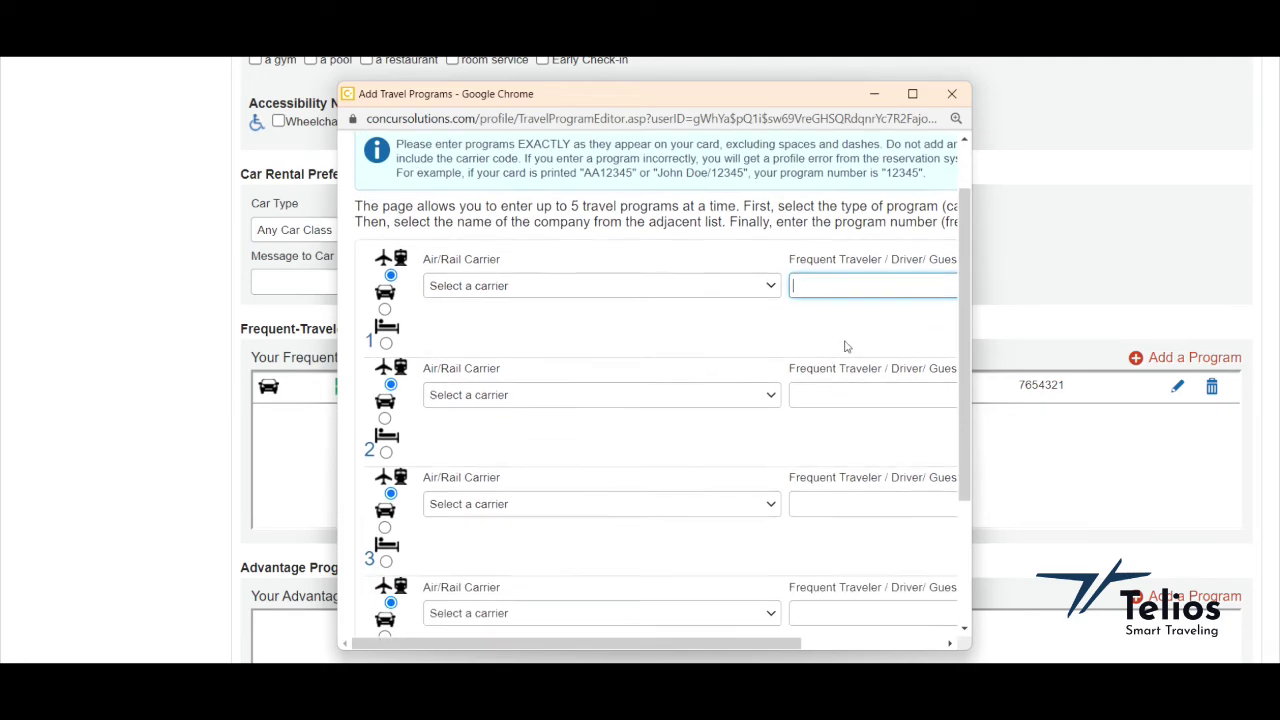
pyautogui.click(951, 93)
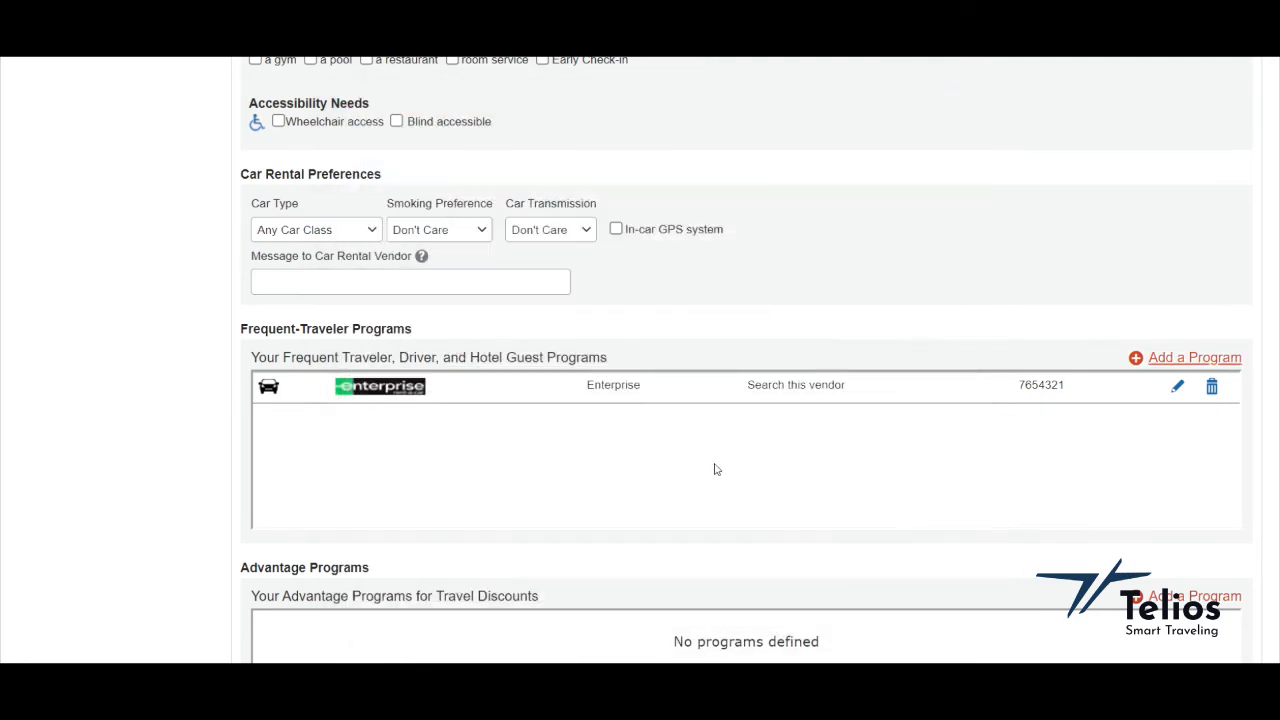
# Check the TSA DHS Redress and Known Traveler Number fields, leaving both blank
pyautogui.scroll(-1, 715, 469)
pyautogui.scroll(-1, 715, 469)
pyautogui.scroll(-1, 715, 469)
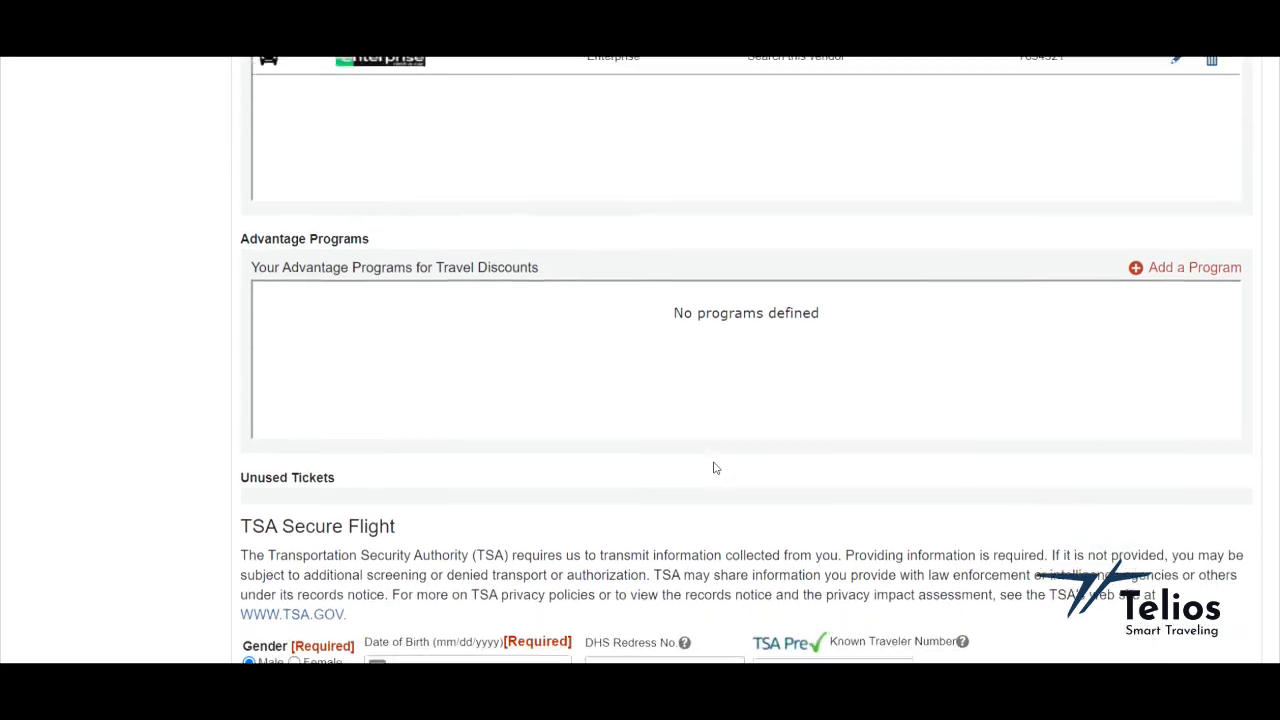
pyautogui.scroll(-2, 715, 468)
pyautogui.scroll(-1, 690, 468)
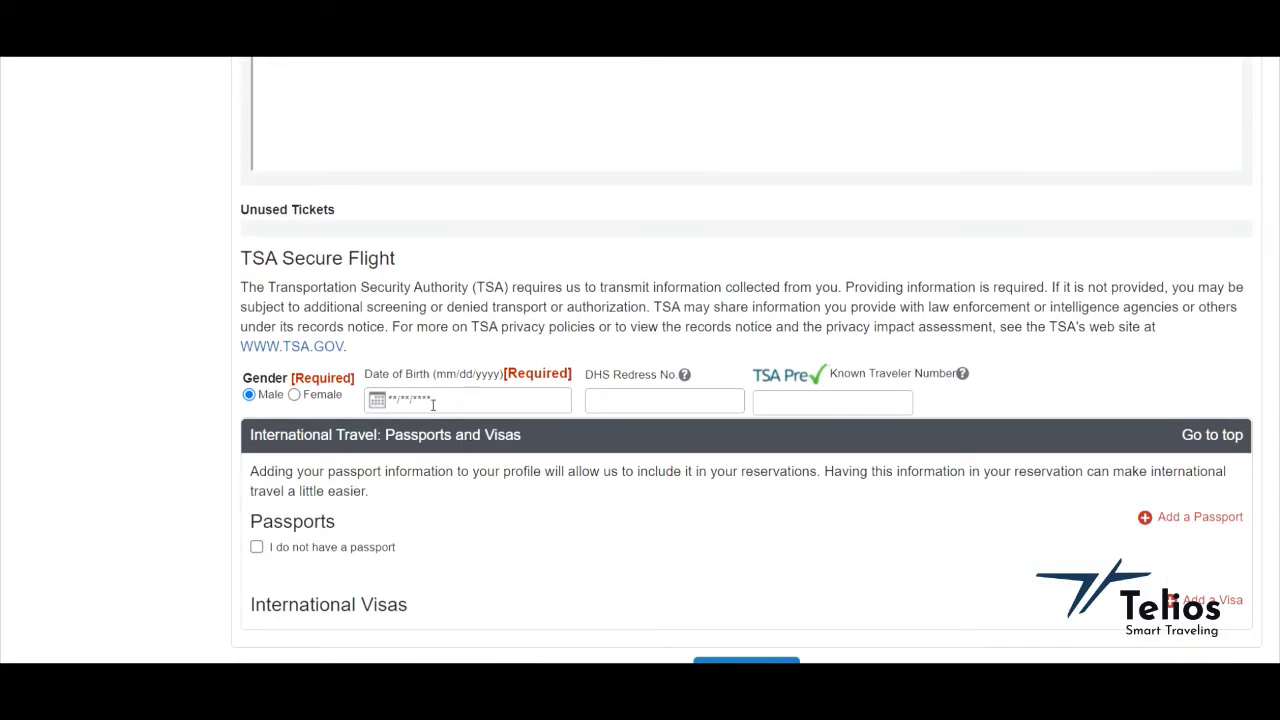
pyautogui.click(613, 403)
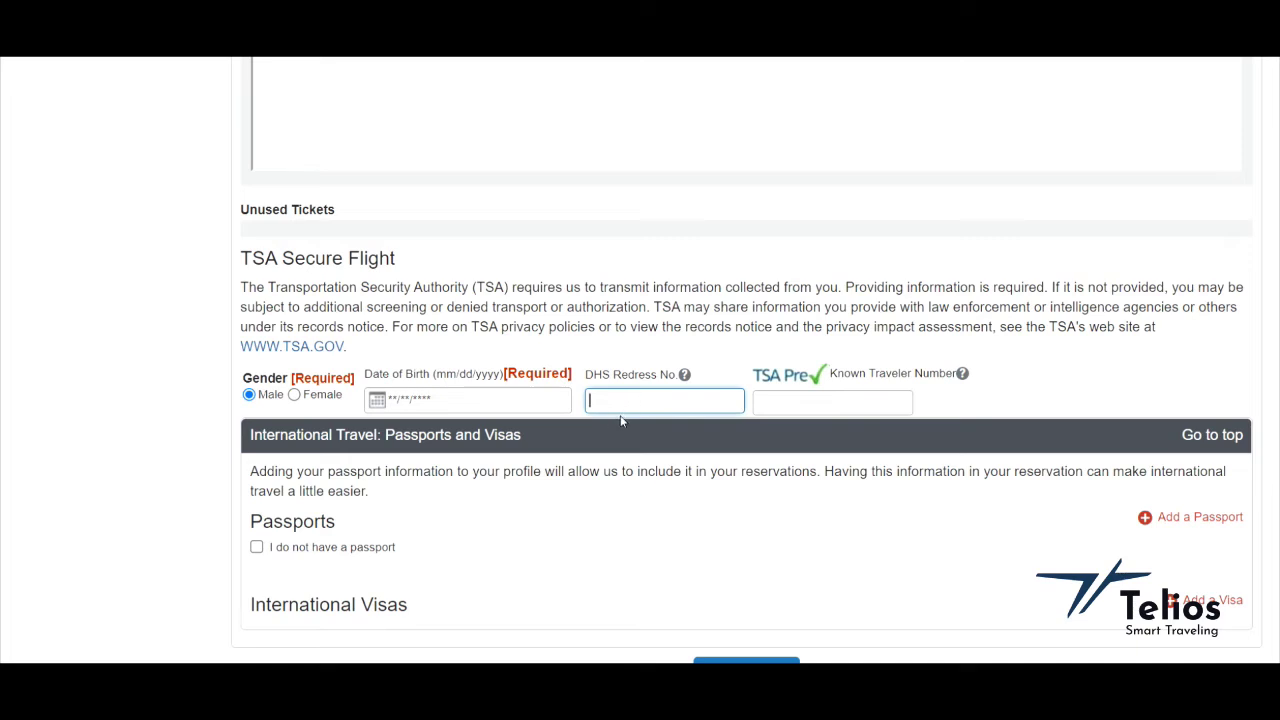
pyautogui.click(760, 400)
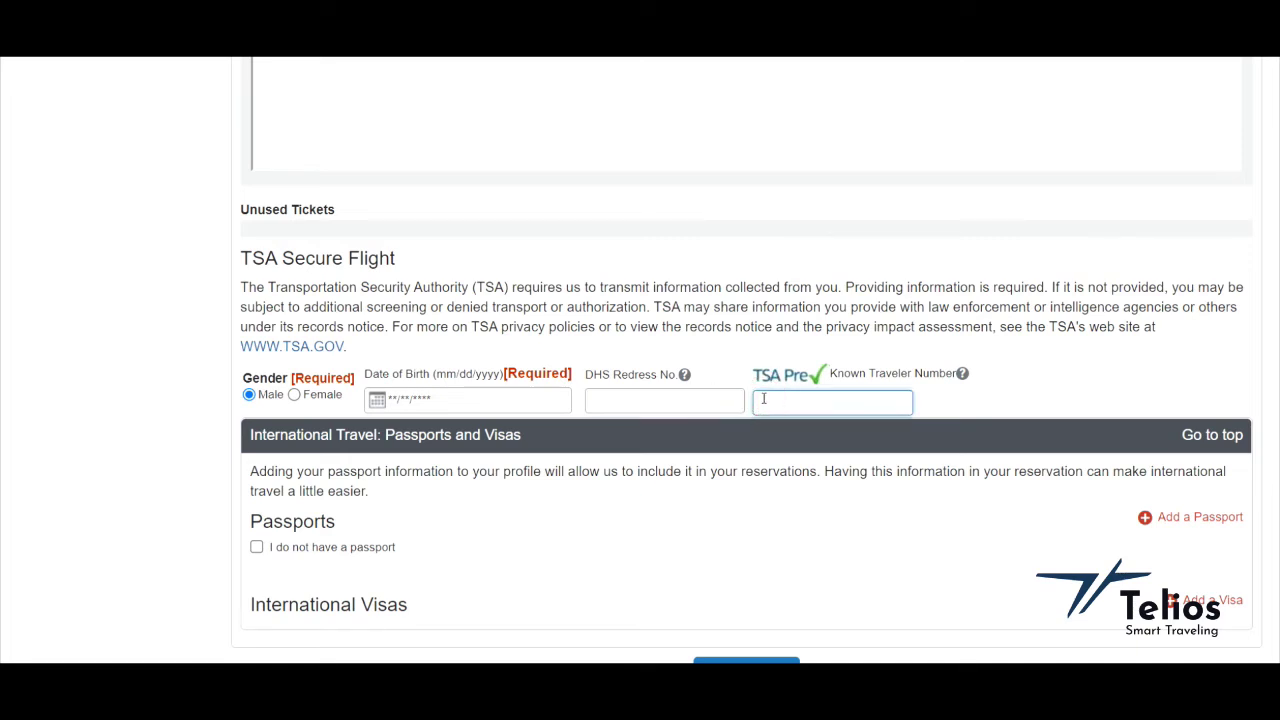
pyautogui.scroll(-1, 763, 398)
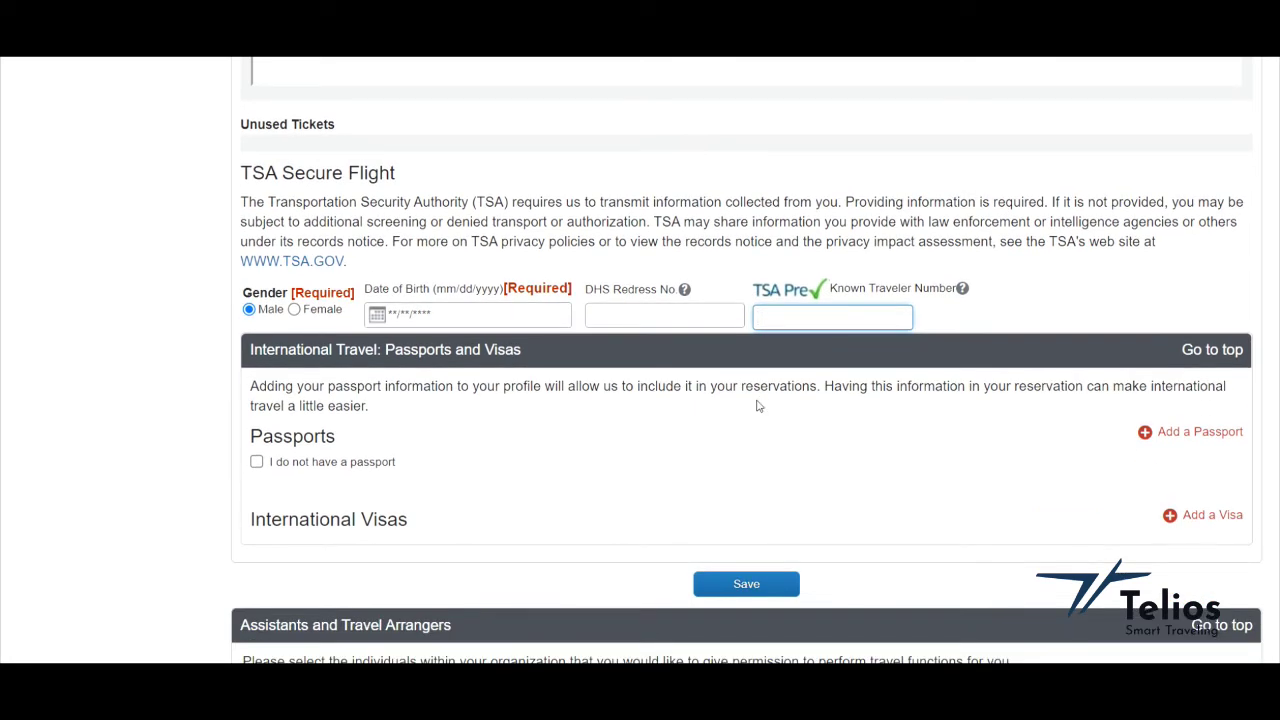
pyautogui.scroll(-1, 757, 405)
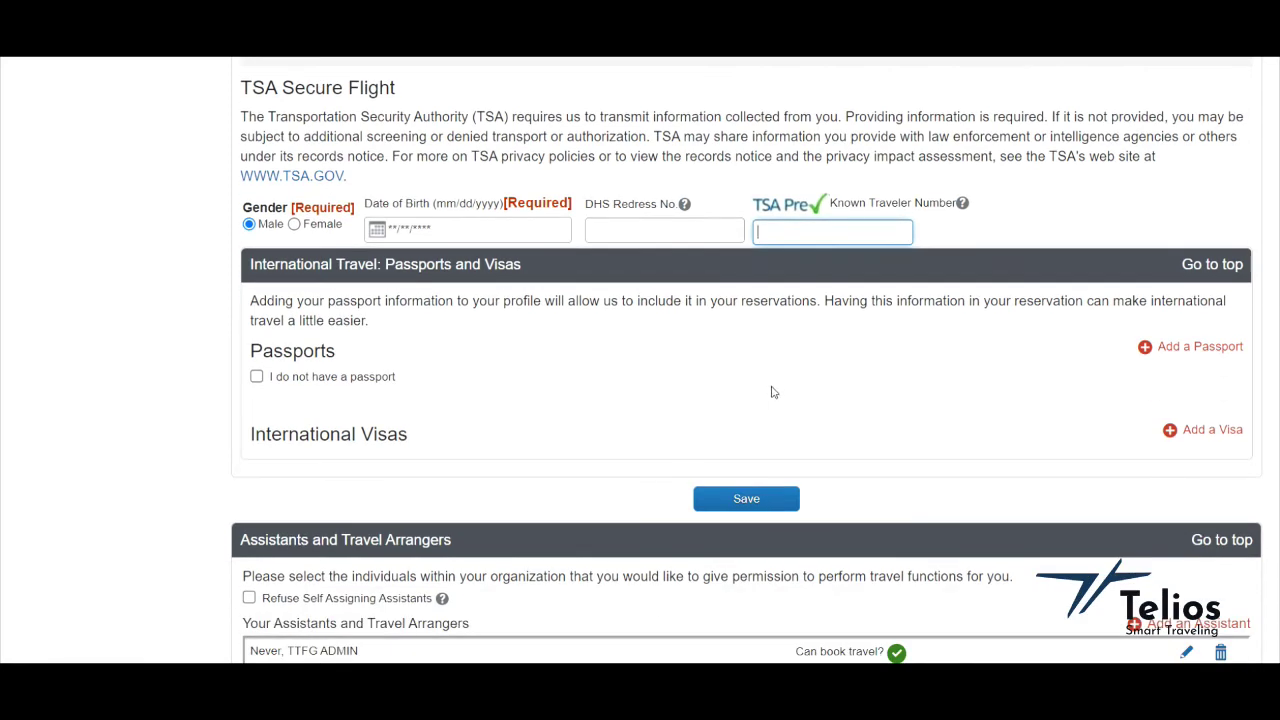
pyautogui.scroll(-1, 772, 390)
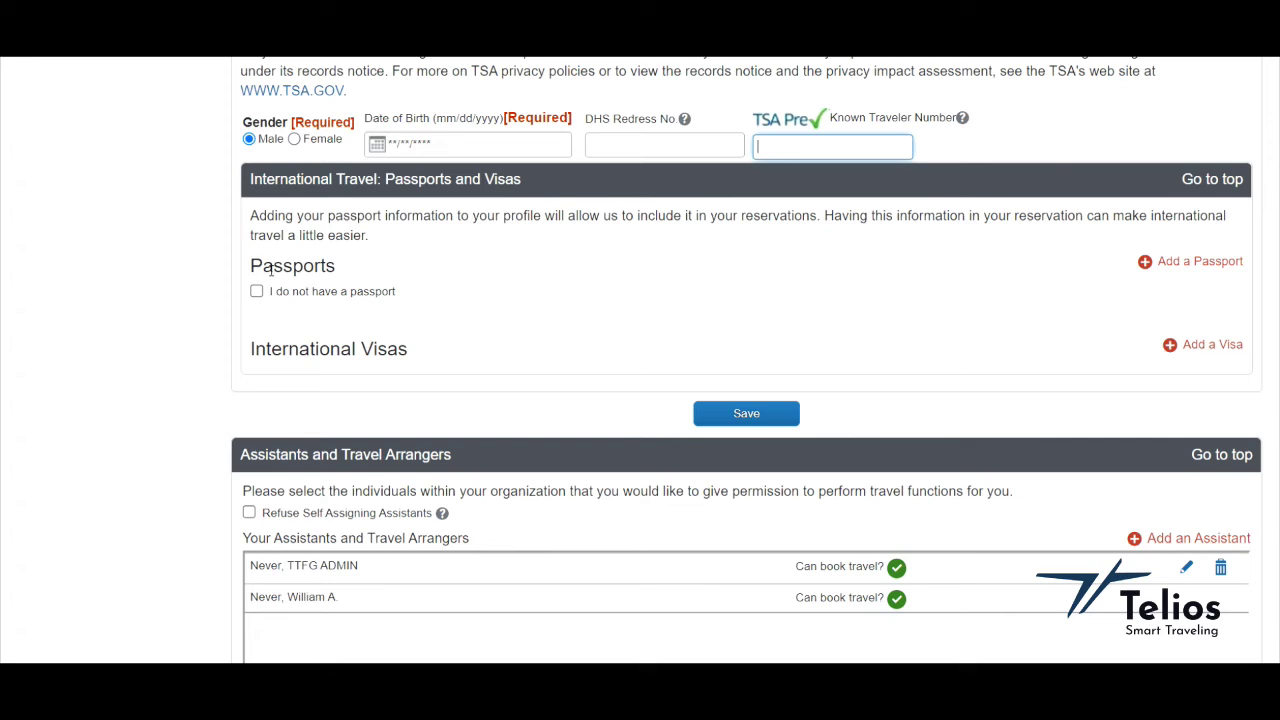
# Open blank passport and visa forms, then move down past the travel arrangers
pyautogui.click(1195, 260)
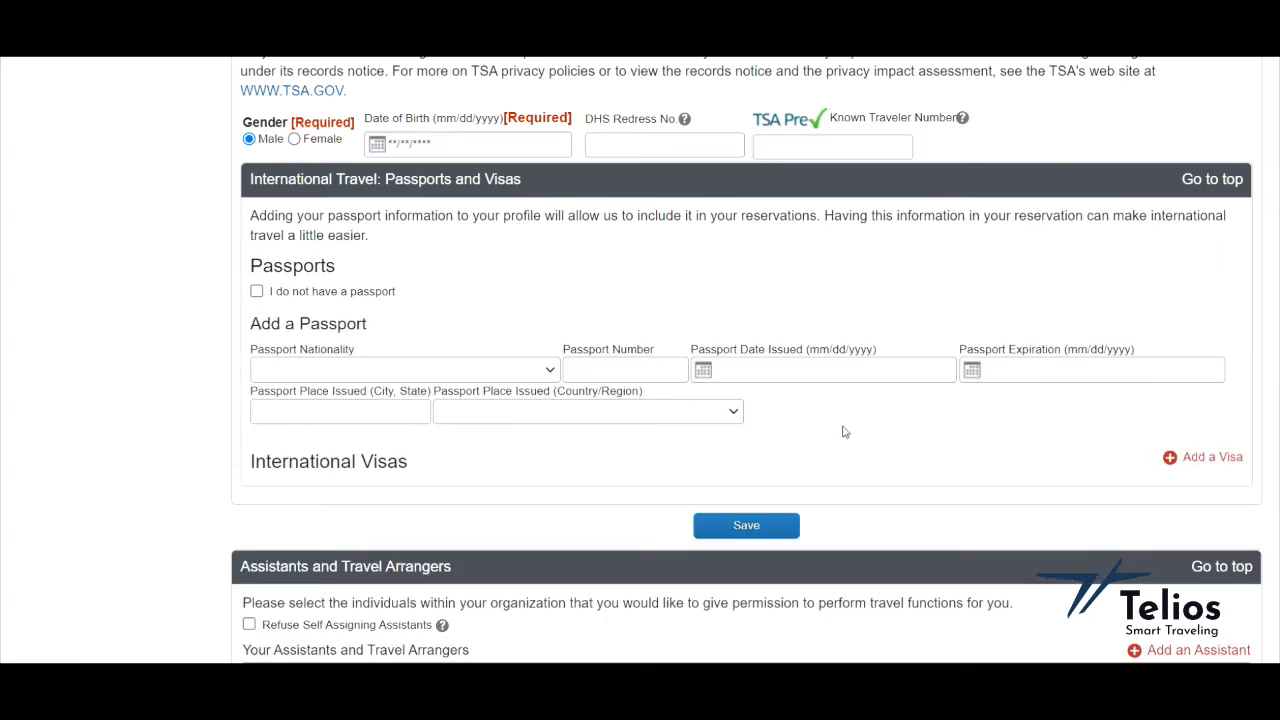
pyautogui.click(1190, 457)
pyautogui.scroll(-1, 870, 466)
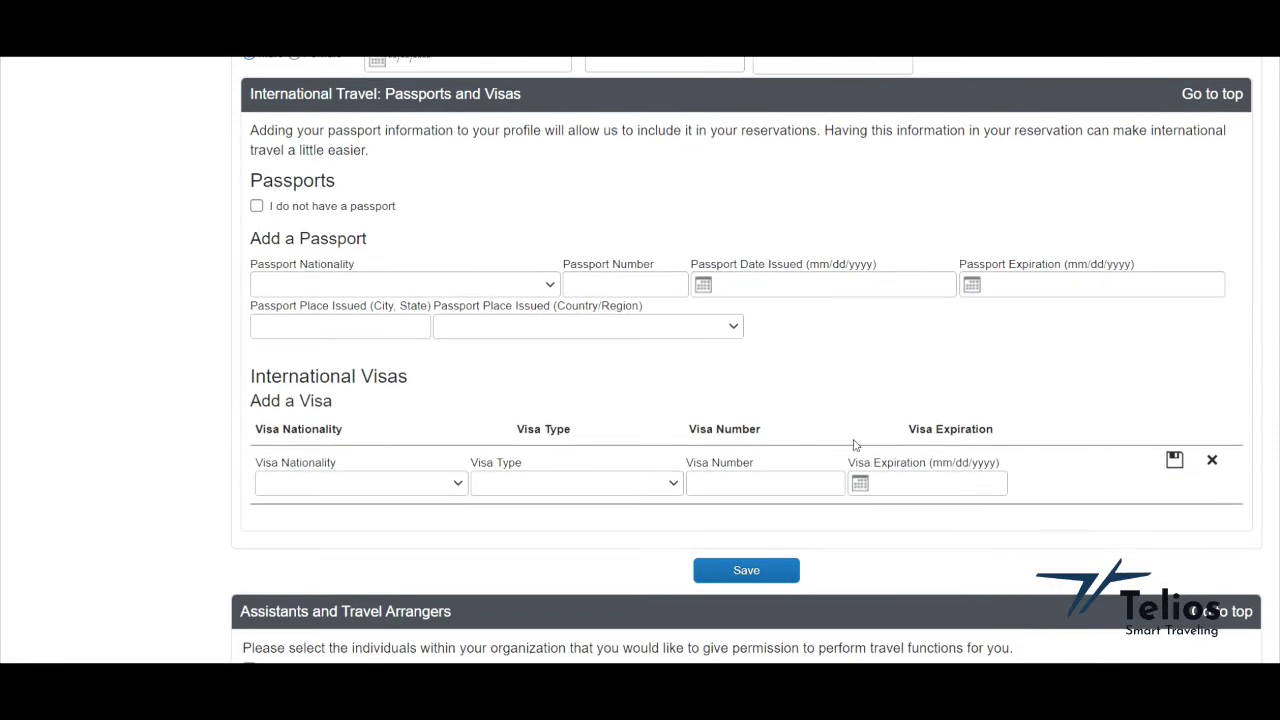
pyautogui.scroll(-1, 465, 451)
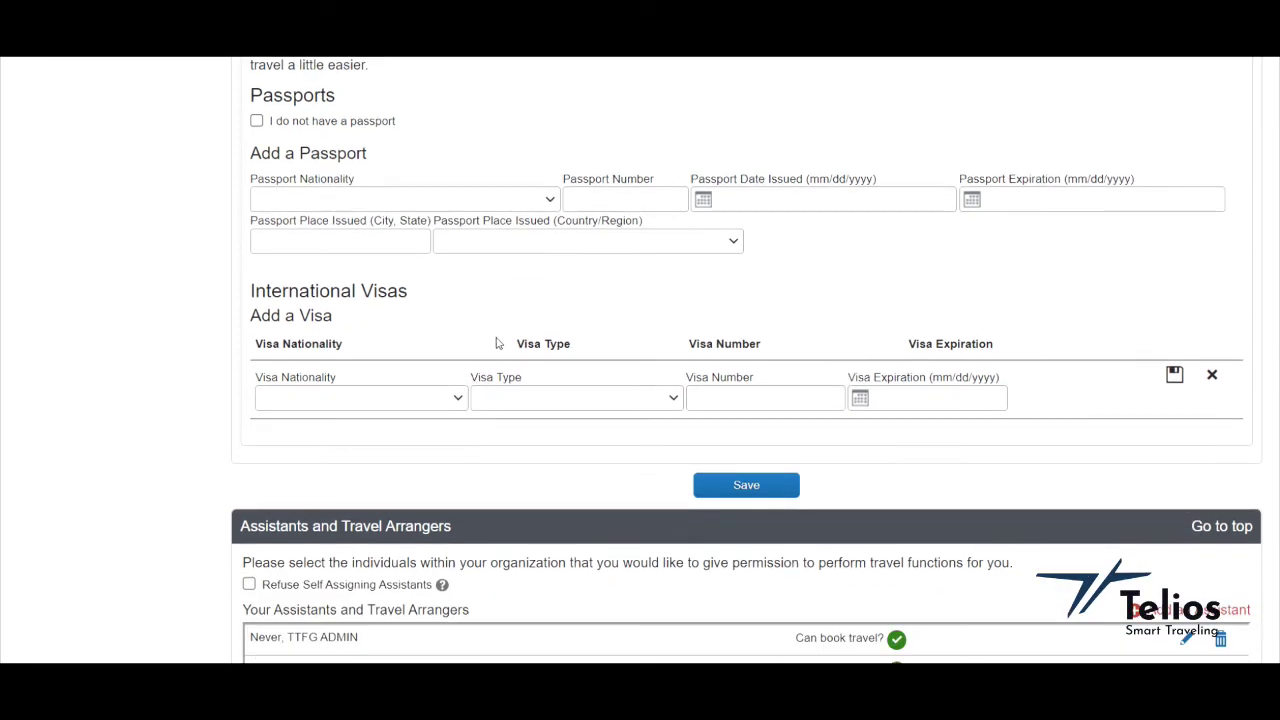
pyautogui.scroll(-1, 291, 320)
pyautogui.scroll(-1, 350, 305)
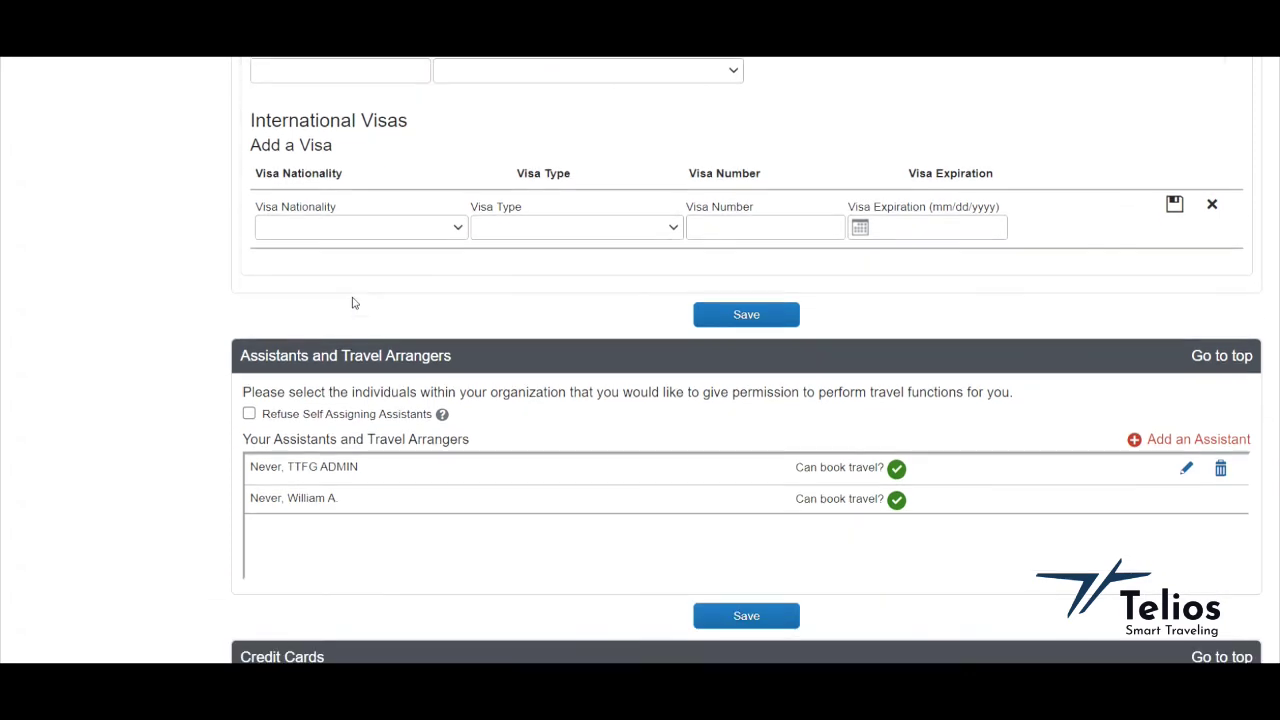
pyautogui.scroll(-1, 372, 291)
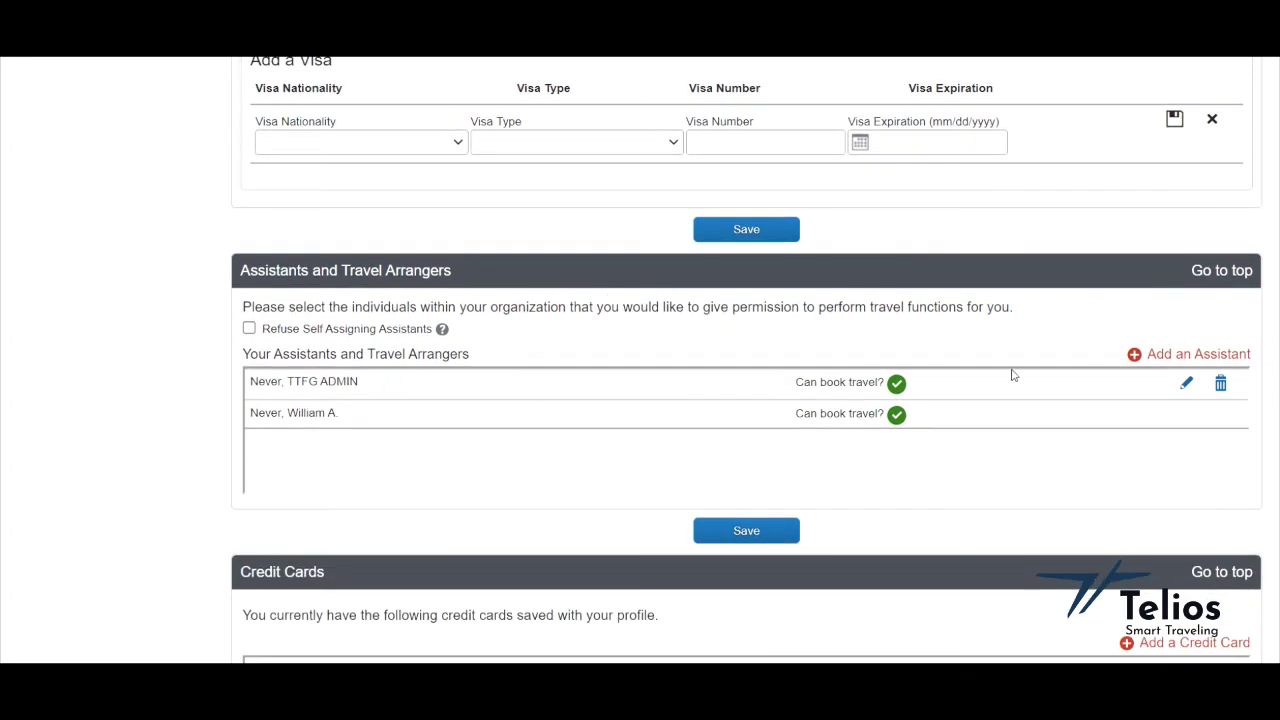
pyautogui.click(1160, 354)
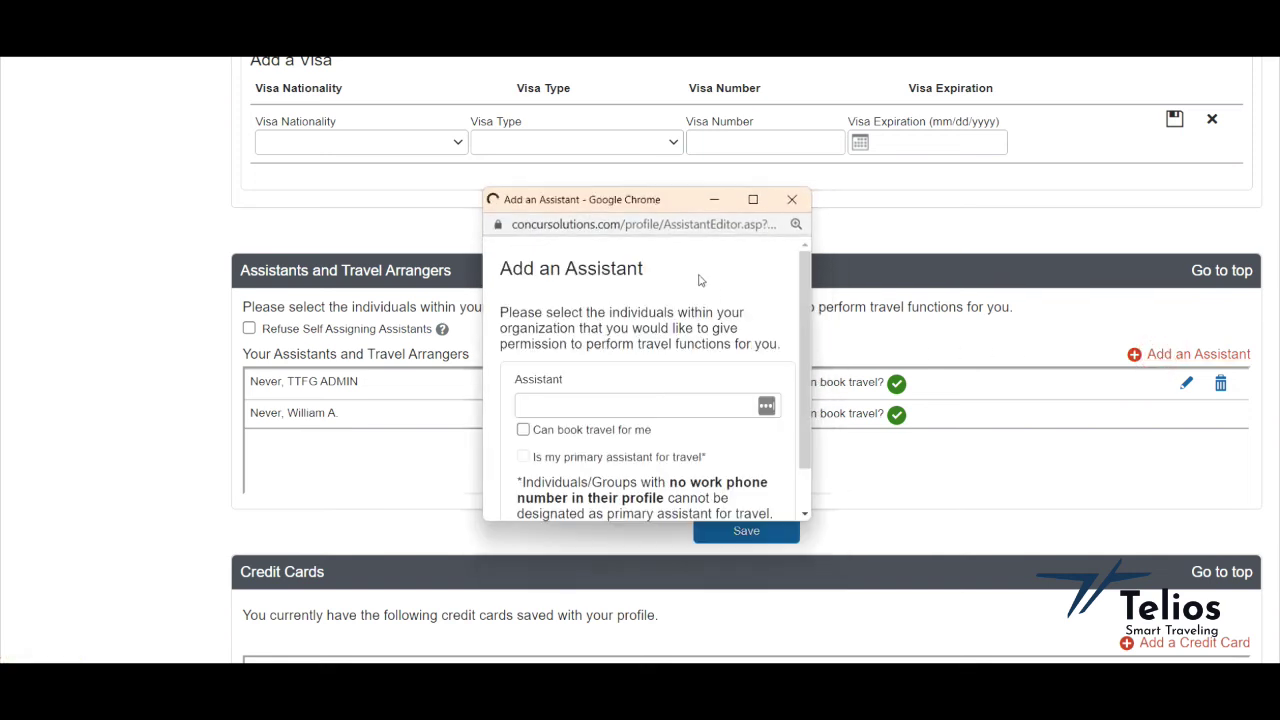
pyautogui.click(556, 404)
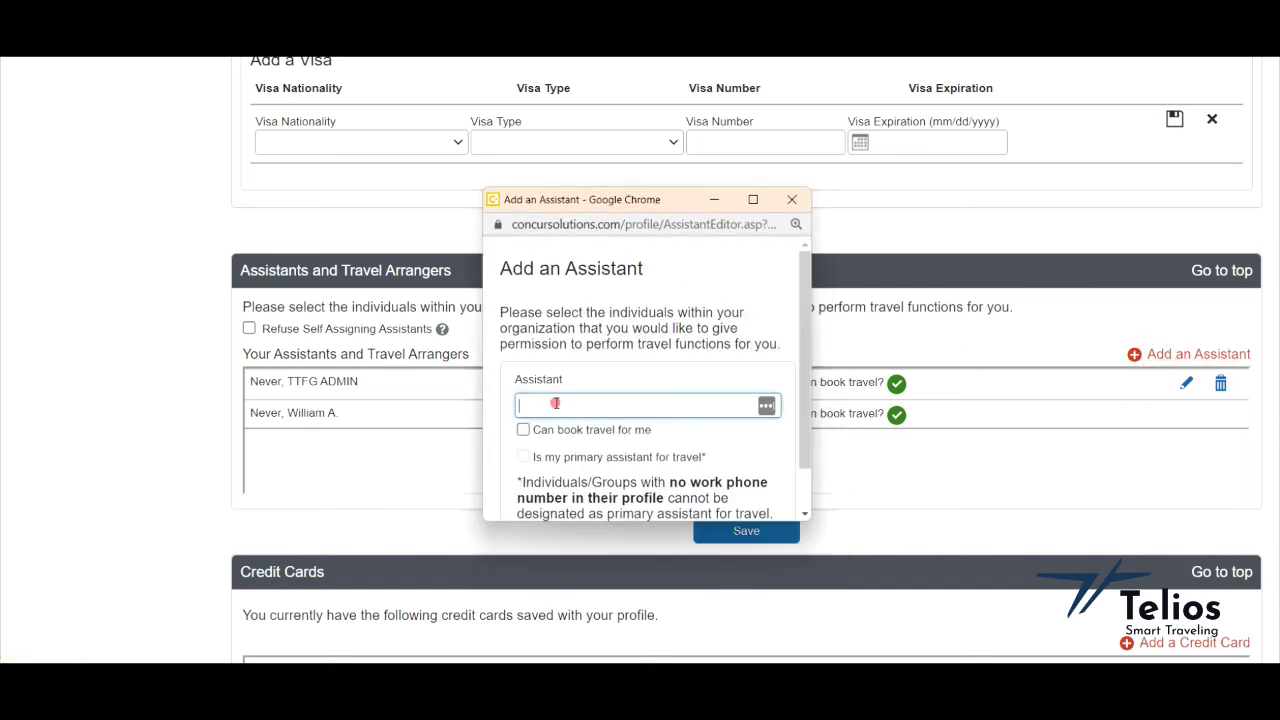
pyautogui.scroll(-1, 570, 410)
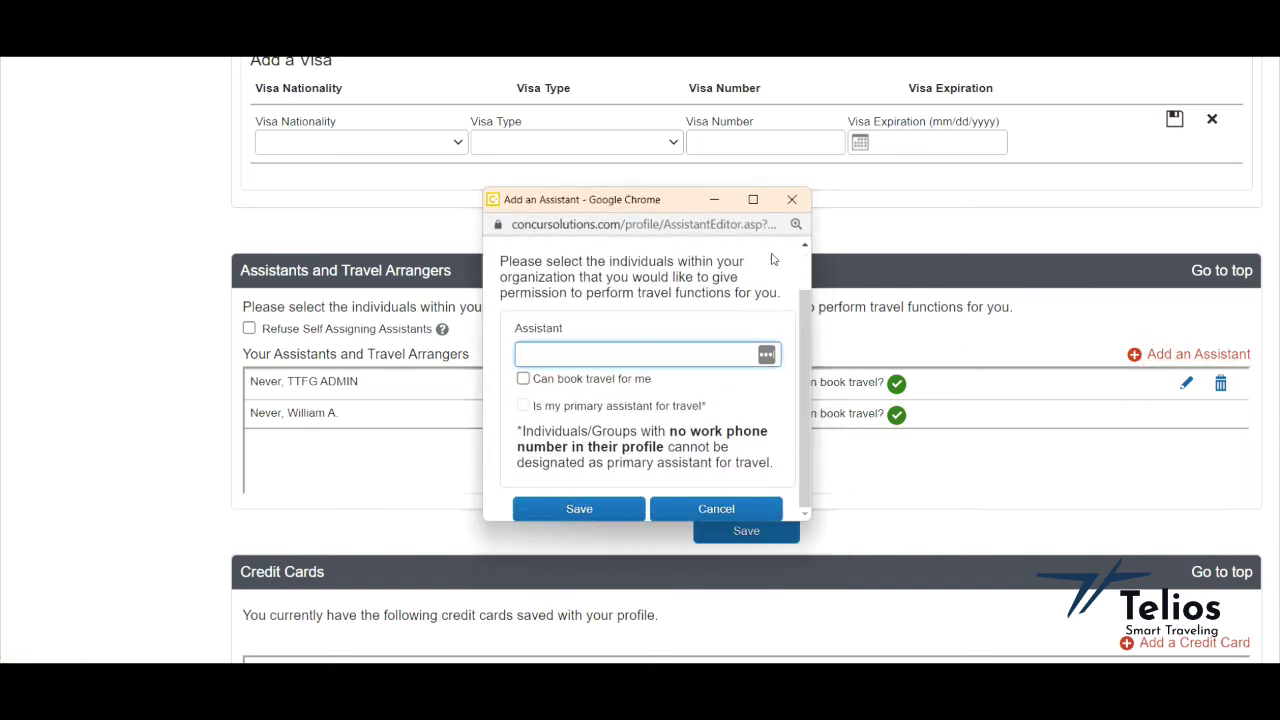
pyautogui.click(790, 201)
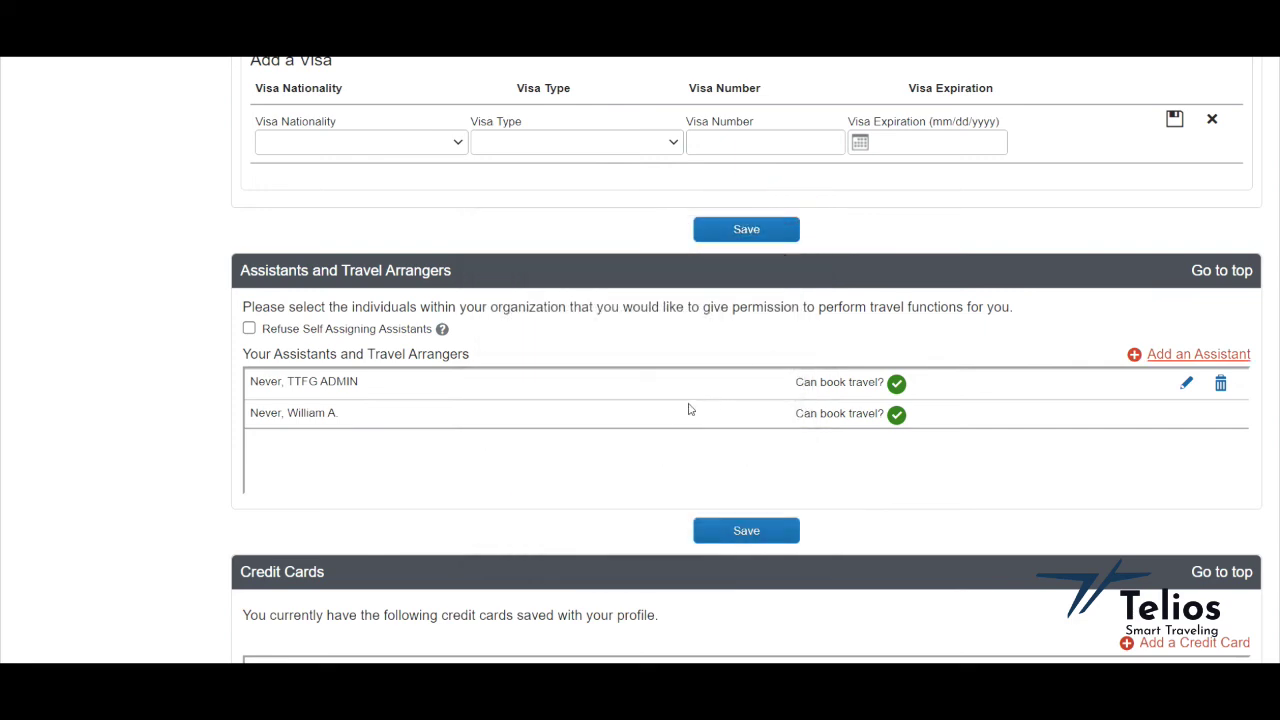
pyautogui.scroll(-1, 688, 409)
# Look over the VISA and American Express cards unchanged, then save the profile
pyautogui.scroll(-1, 558, 382)
pyautogui.scroll(-1, 545, 392)
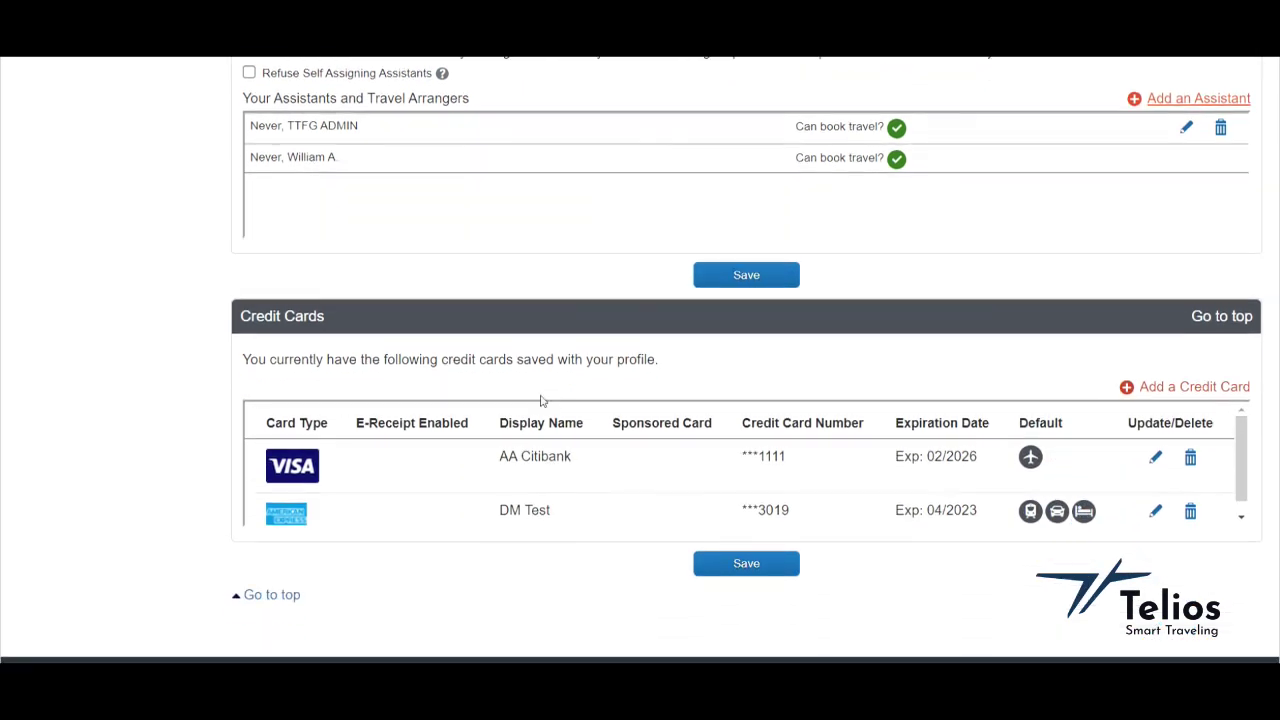
pyautogui.scroll(-1, 296, 476)
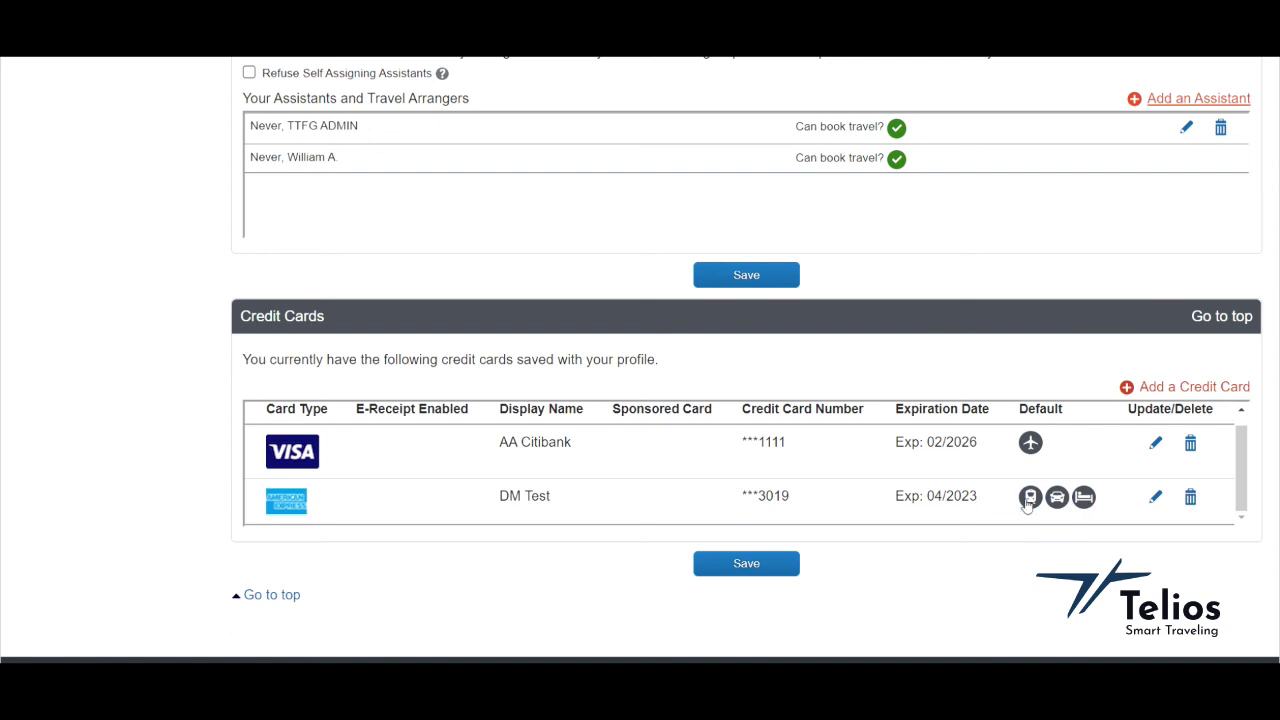
pyautogui.scroll(-2, 723, 455)
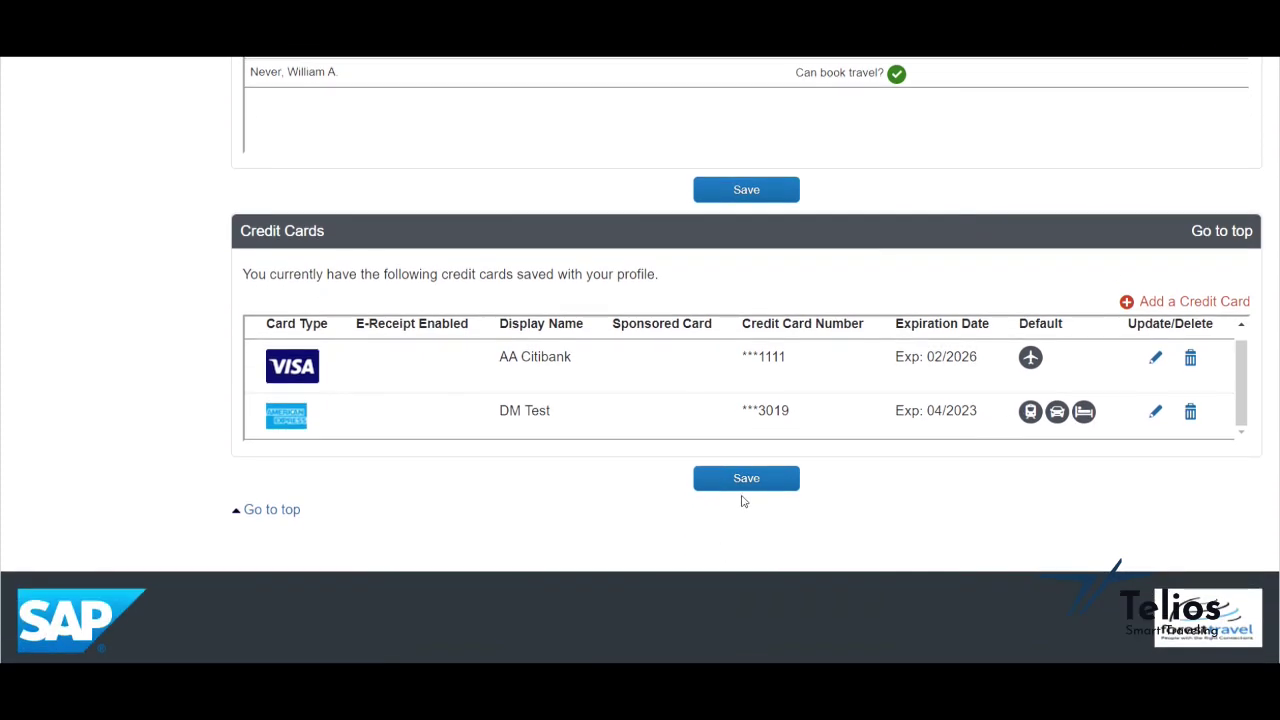
pyautogui.click(744, 487)
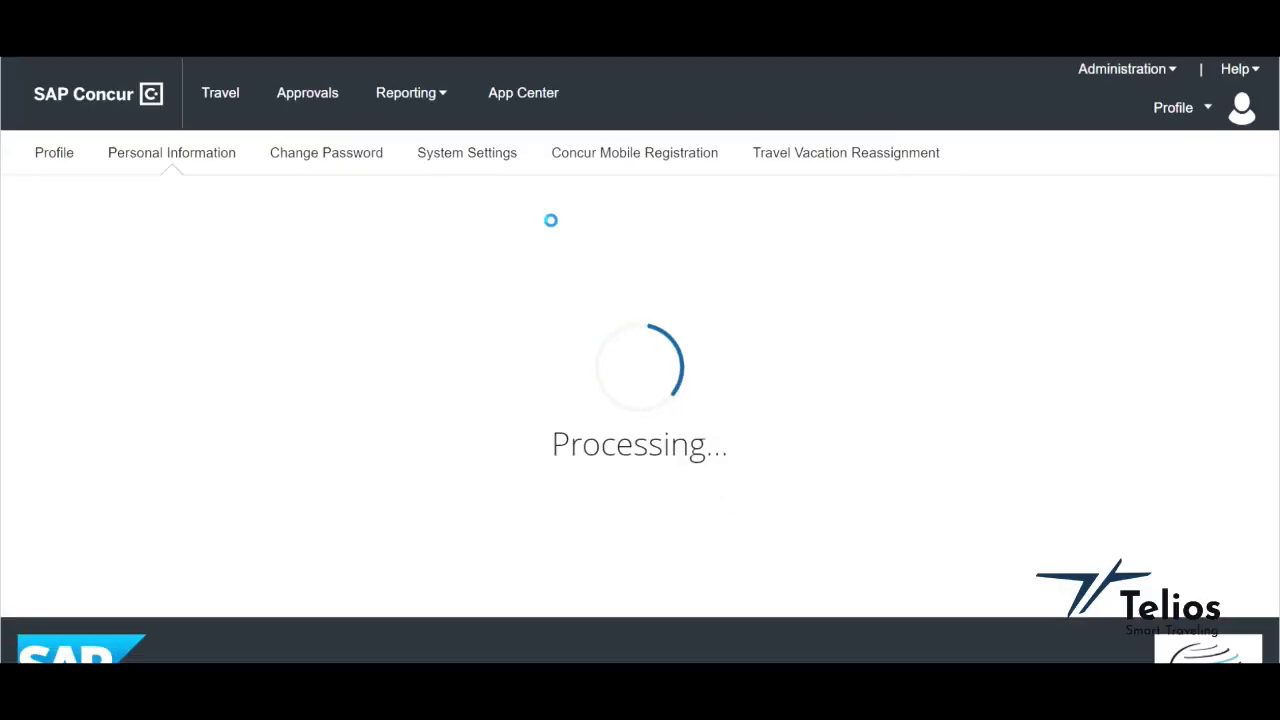